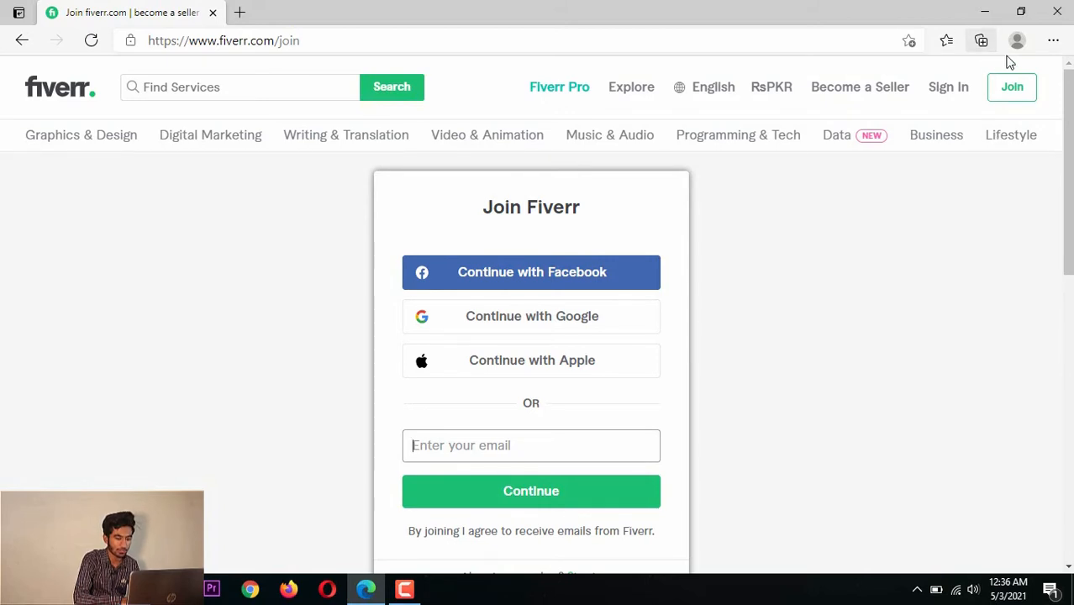
Sign up with the pasted email address, a new username and a password, and join.
key(ctrl+v)
key(Return)
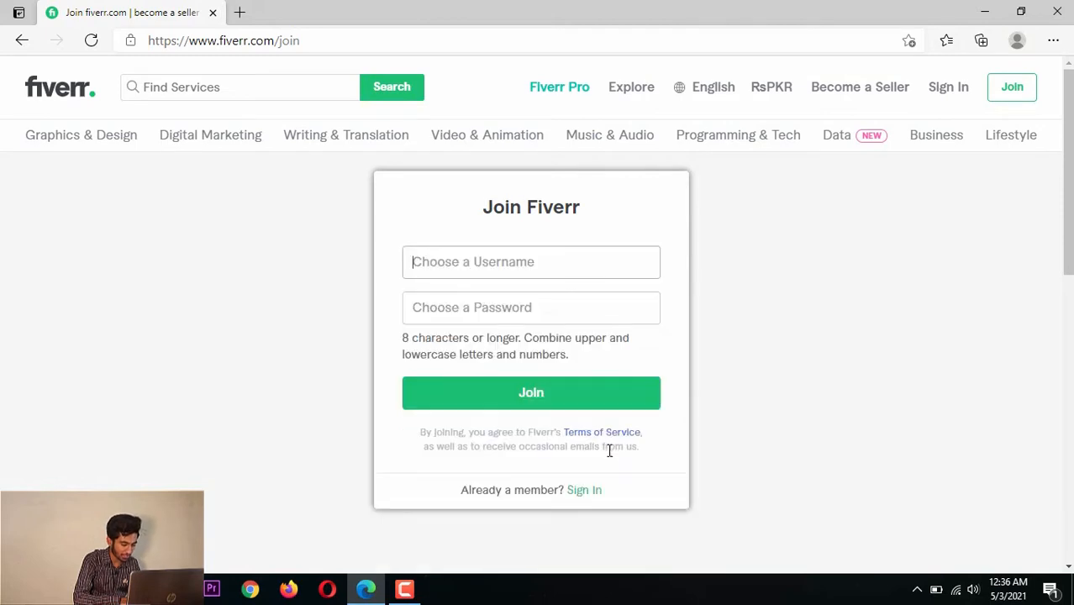
click(516, 262)
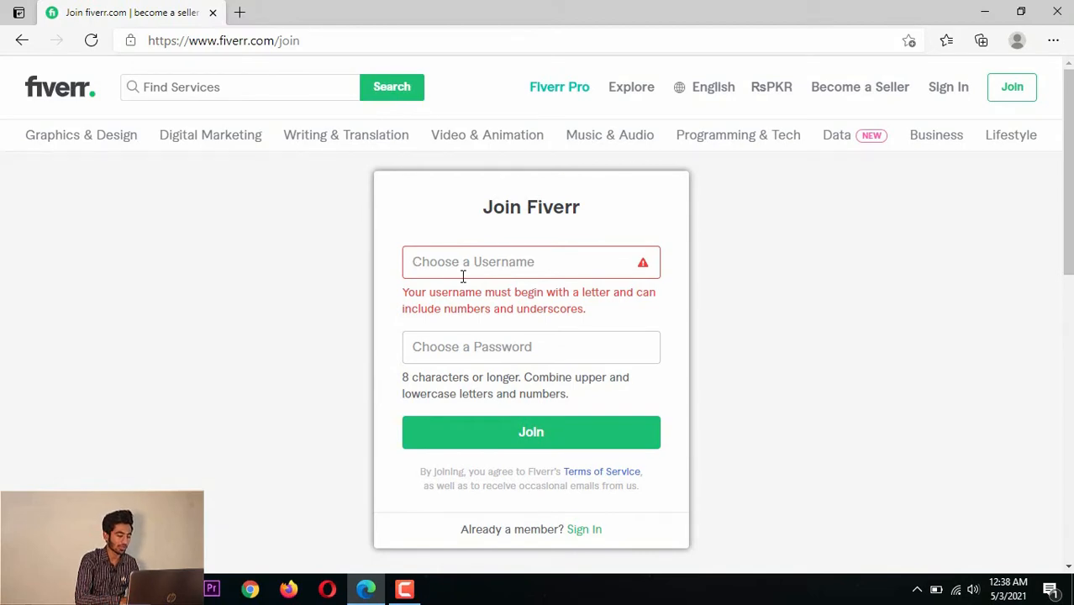
text(apple)
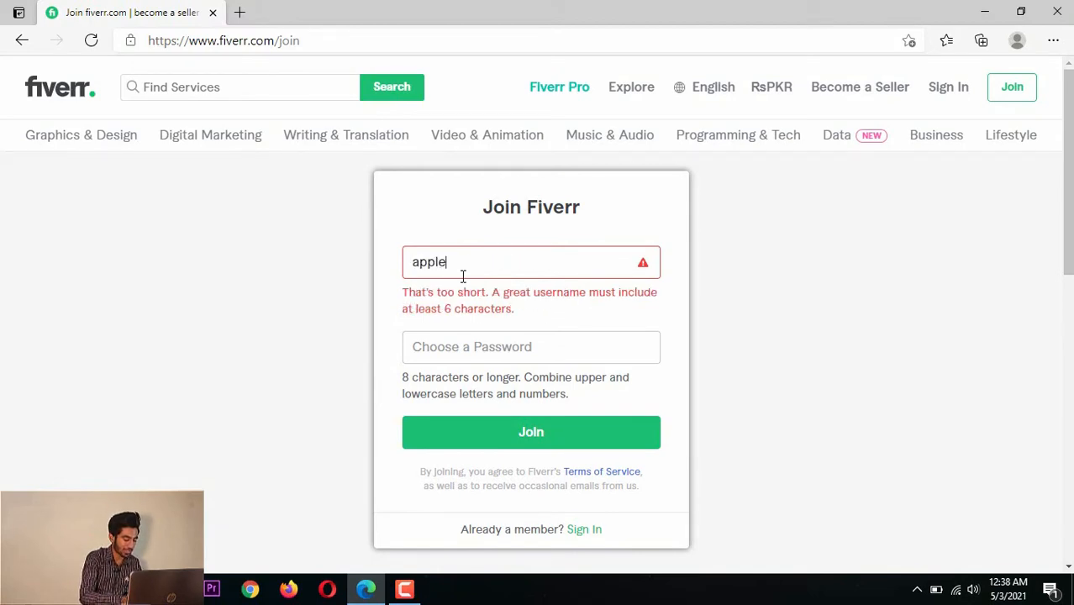
text(studio11)
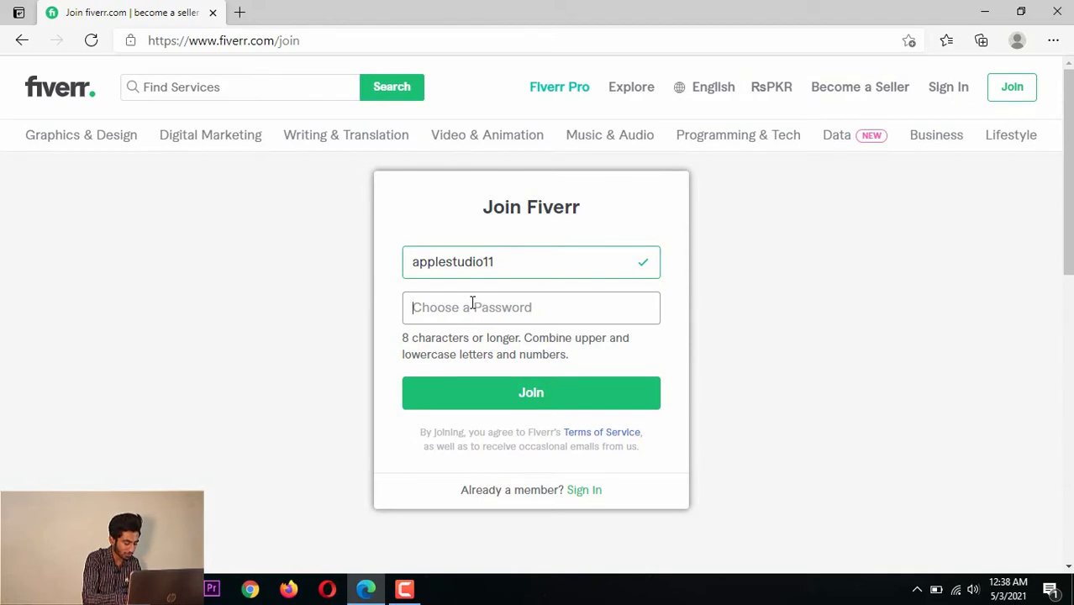
text(**********)
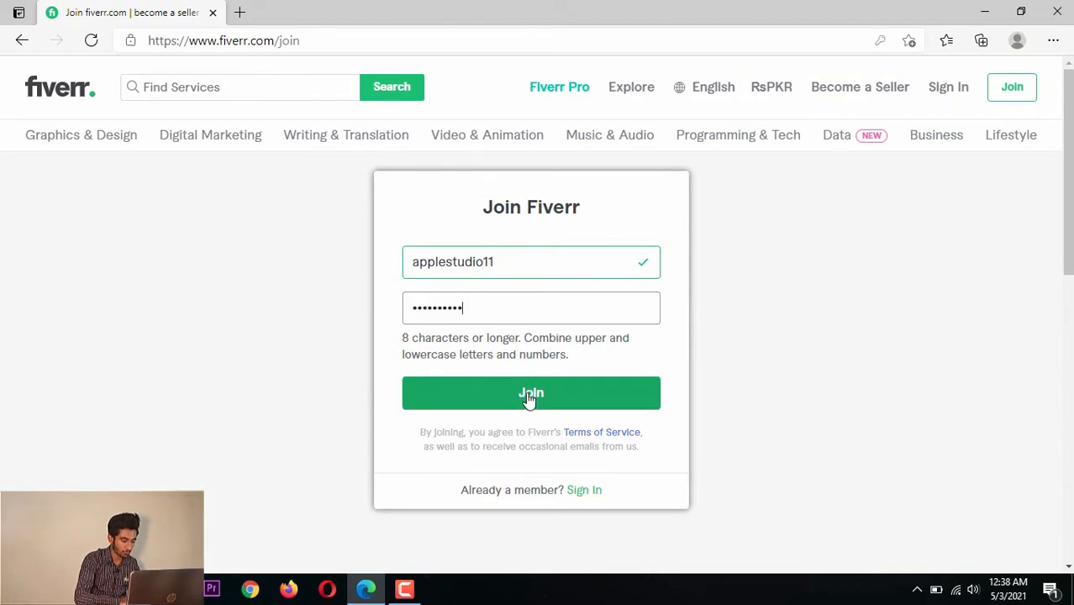
click(530, 400)
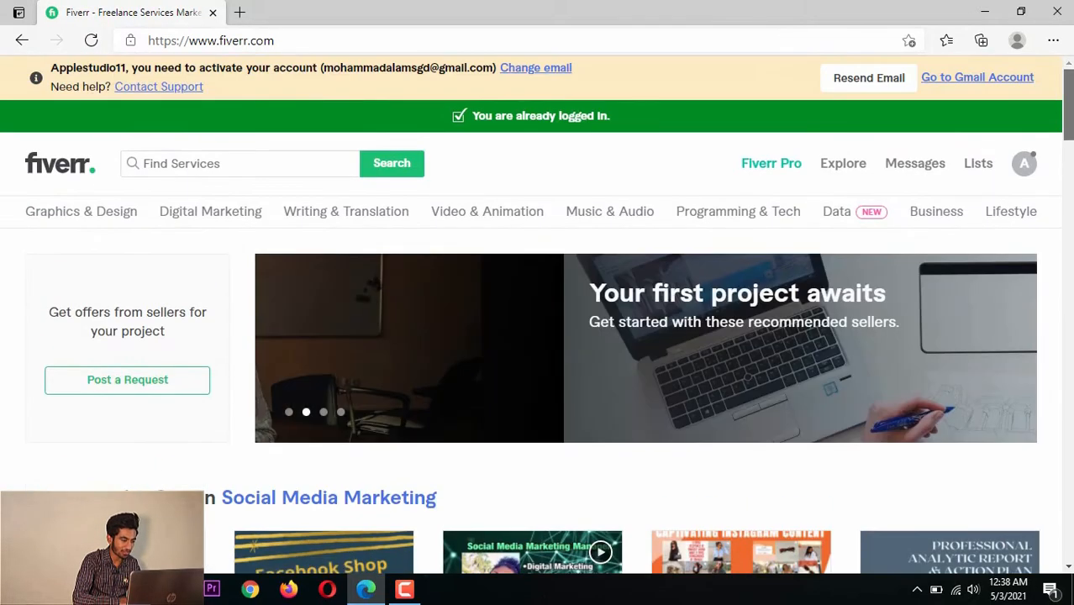
Open the Gmail inbox in a new tab to find Fiverr's activation email.
mouse_move(1068, 105)
mouse_down()
mouse_move(1068, 115)
mouse_move(1068, 104)
mouse_up()
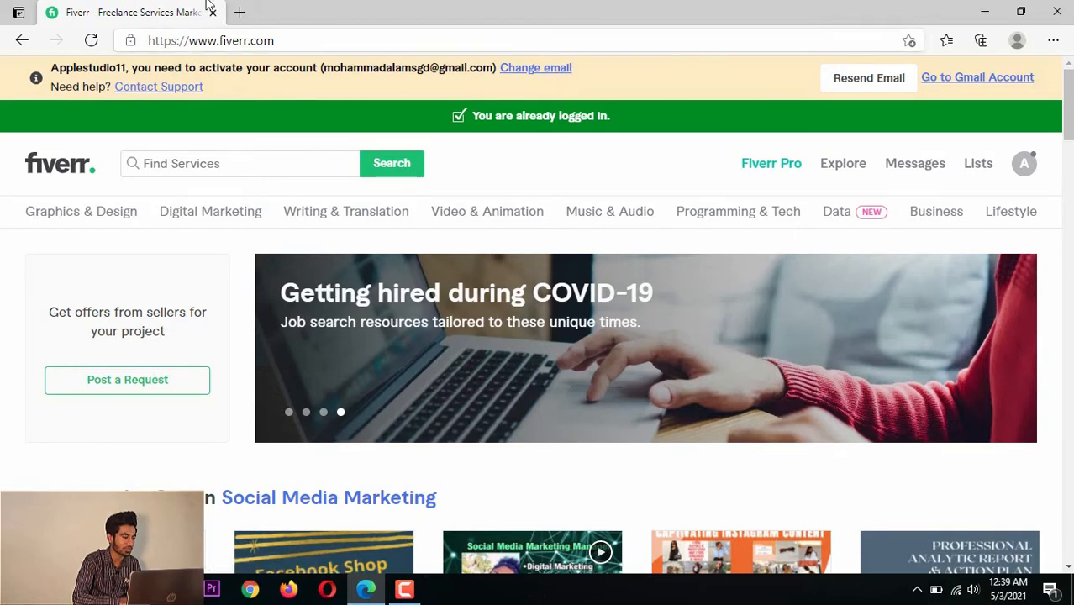
click(240, 12)
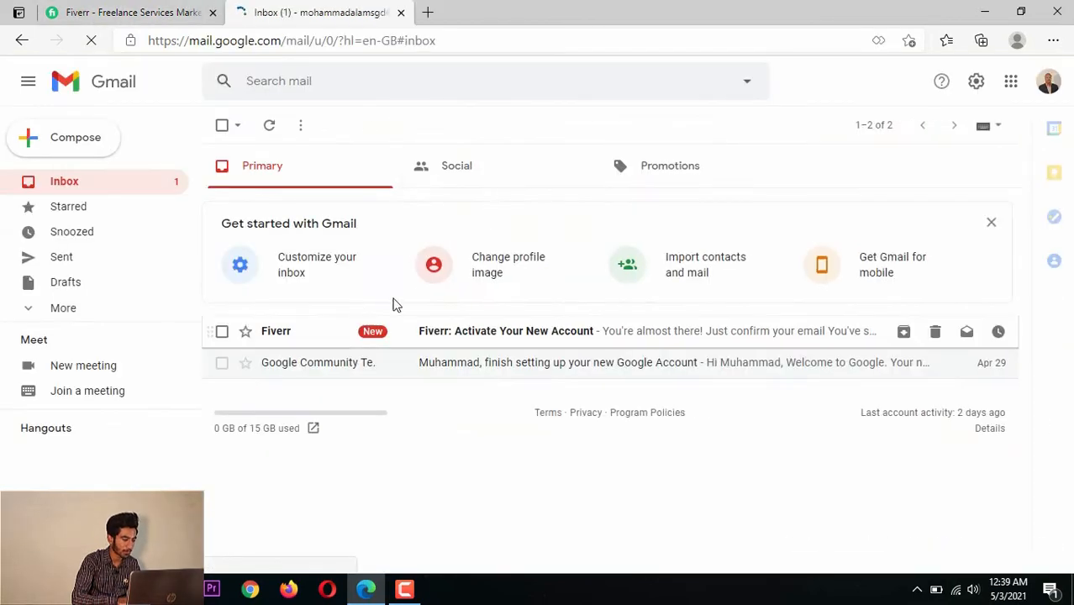
Open the 'Activate Your New Account' email and activate the Fiverr account from it.
click(328, 328)
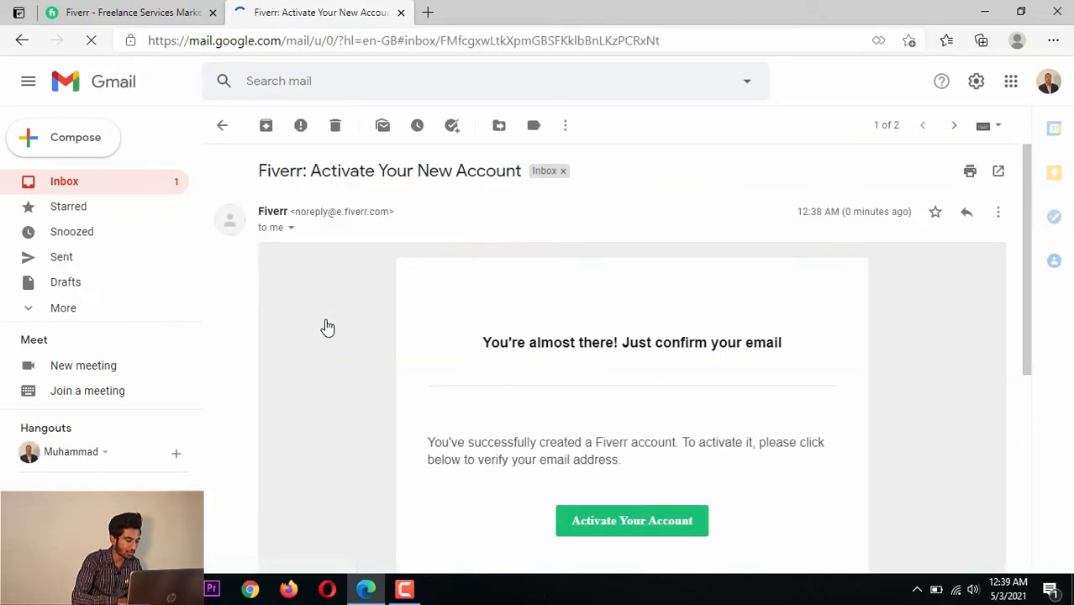
click(635, 528)
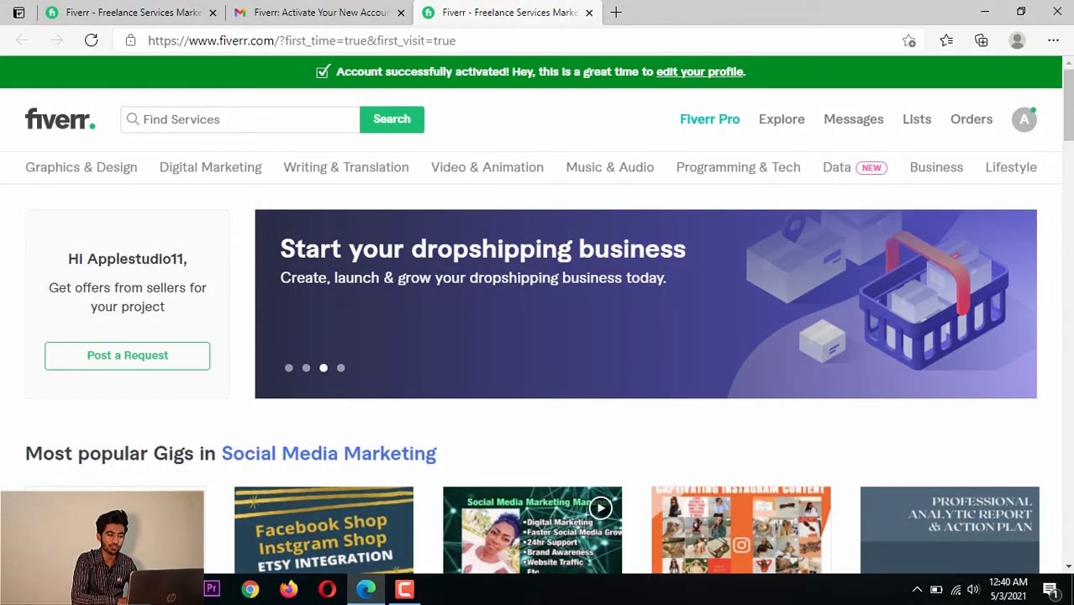
Go to the account's Profile page from the avatar menu, then open a blank tab.
click(1024, 119)
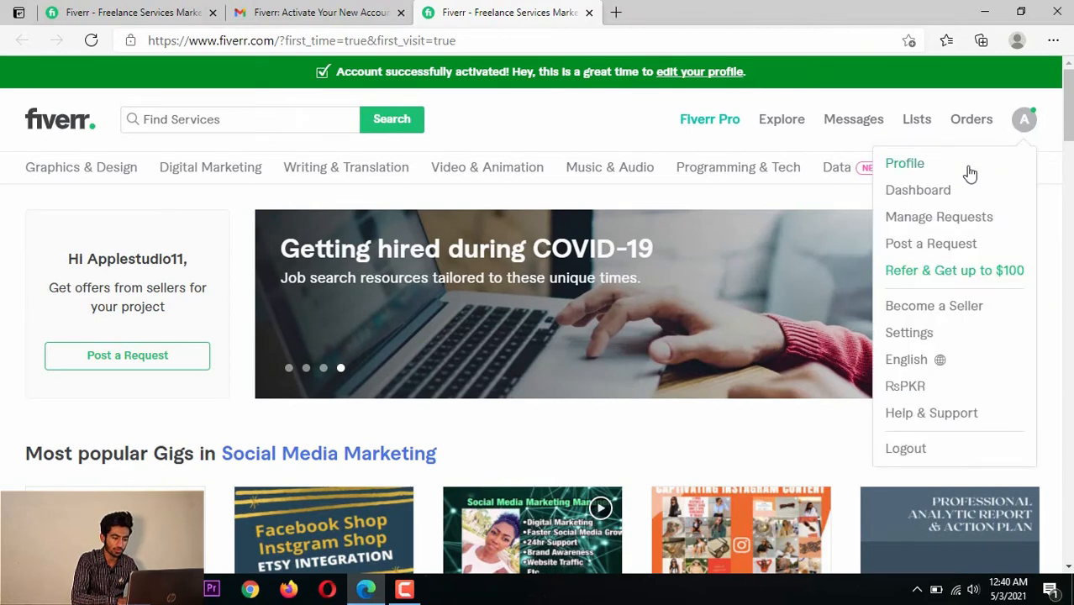
click(904, 164)
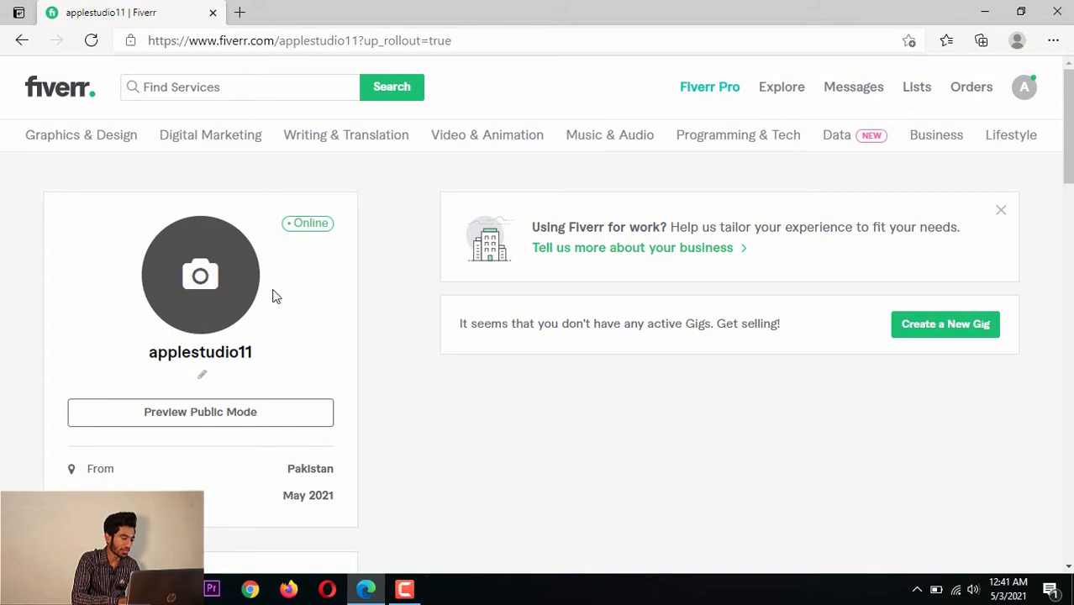
click(240, 13)
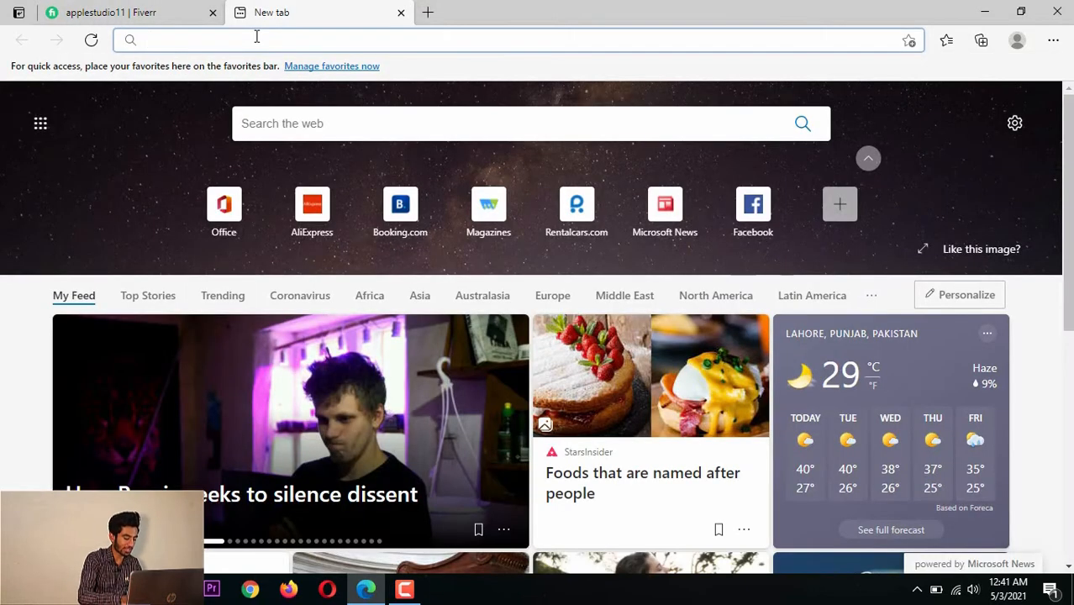
Search Bing for 'company logos' and switch to the image results.
text(company logos)
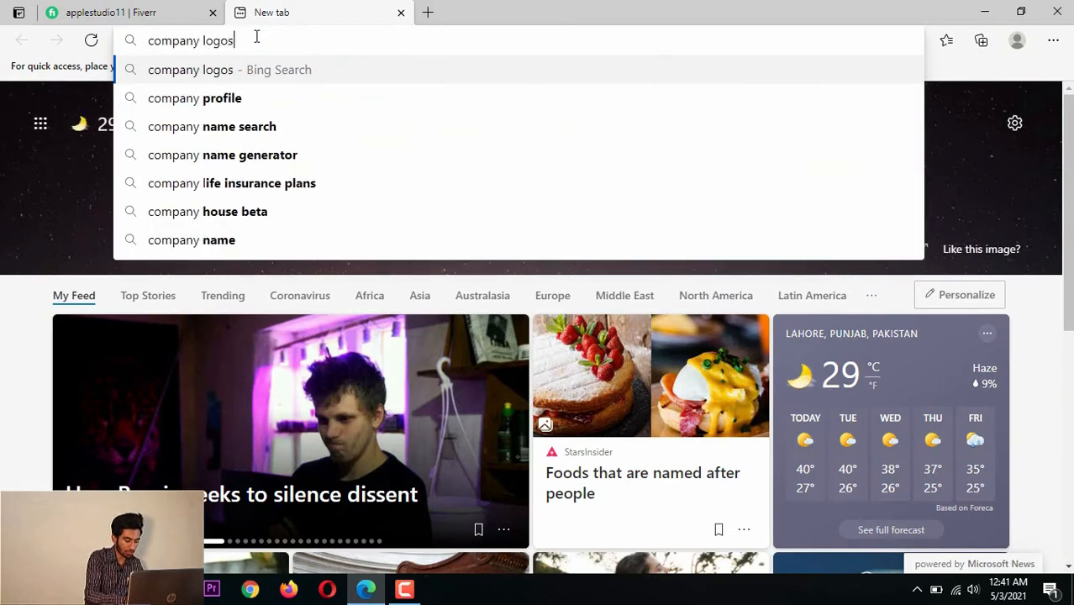
key(Return)
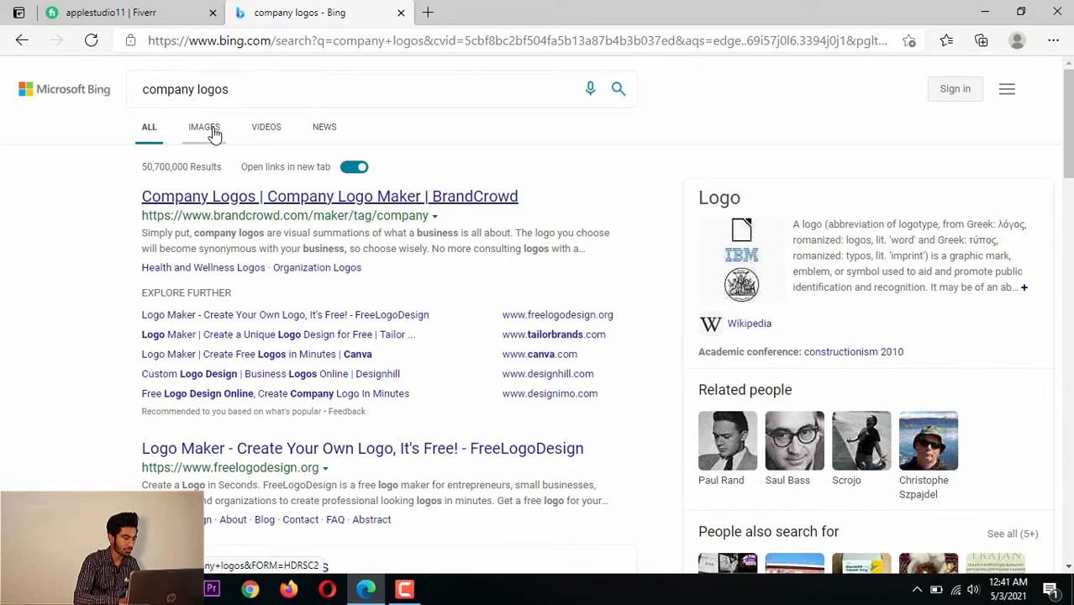
click(208, 130)
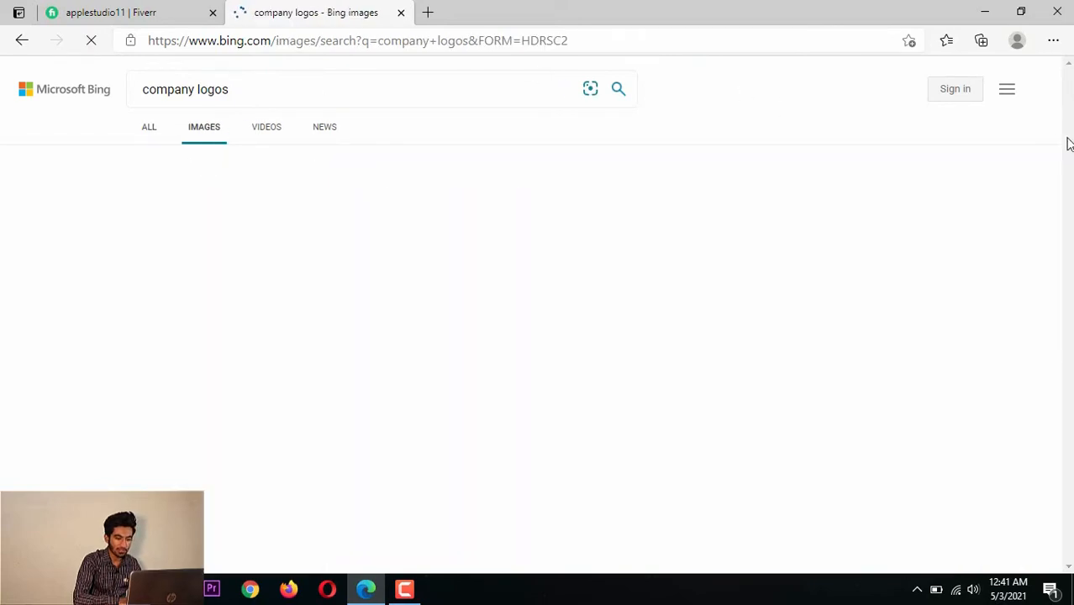
scroll(1067, 145, down, 3)
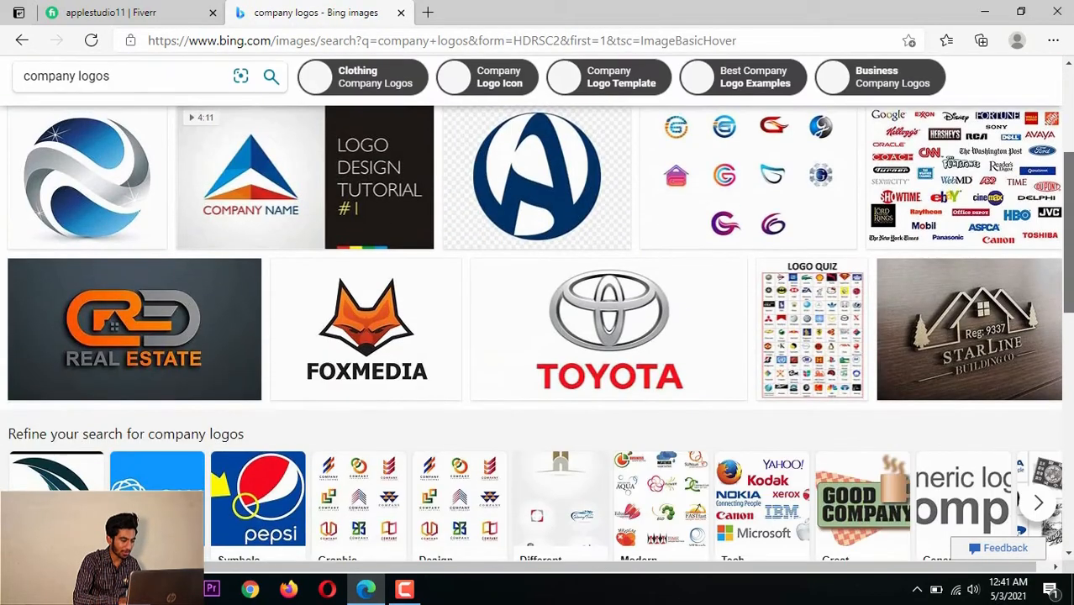
scroll(536, 315, up, 1)
scroll(537, 314, down, 3)
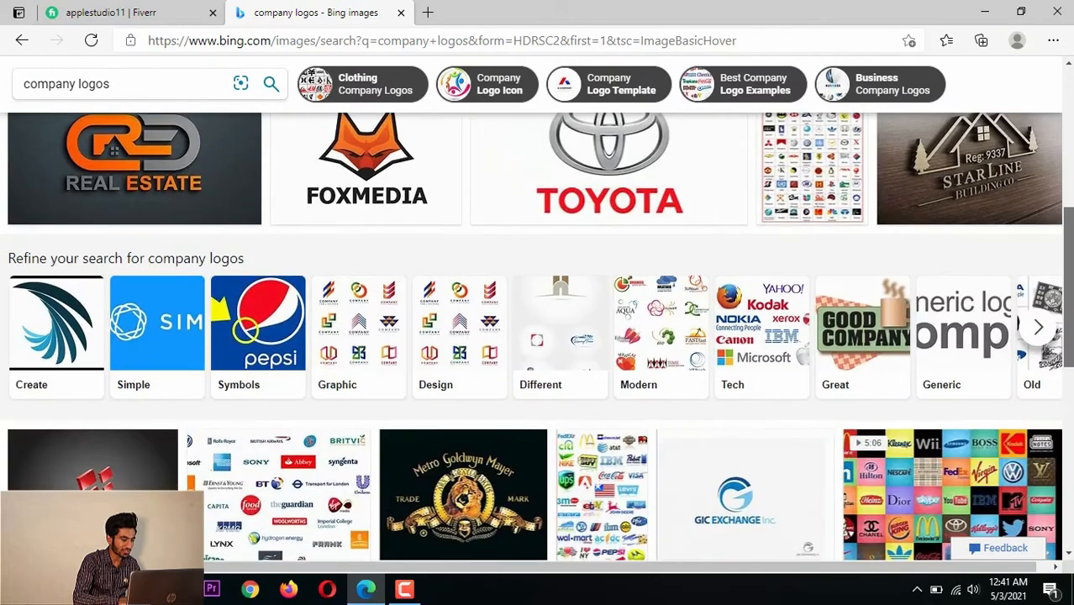
scroll(537, 315, up, 5)
Change the image search to 'apple Logo Sample'.
click(726, 175)
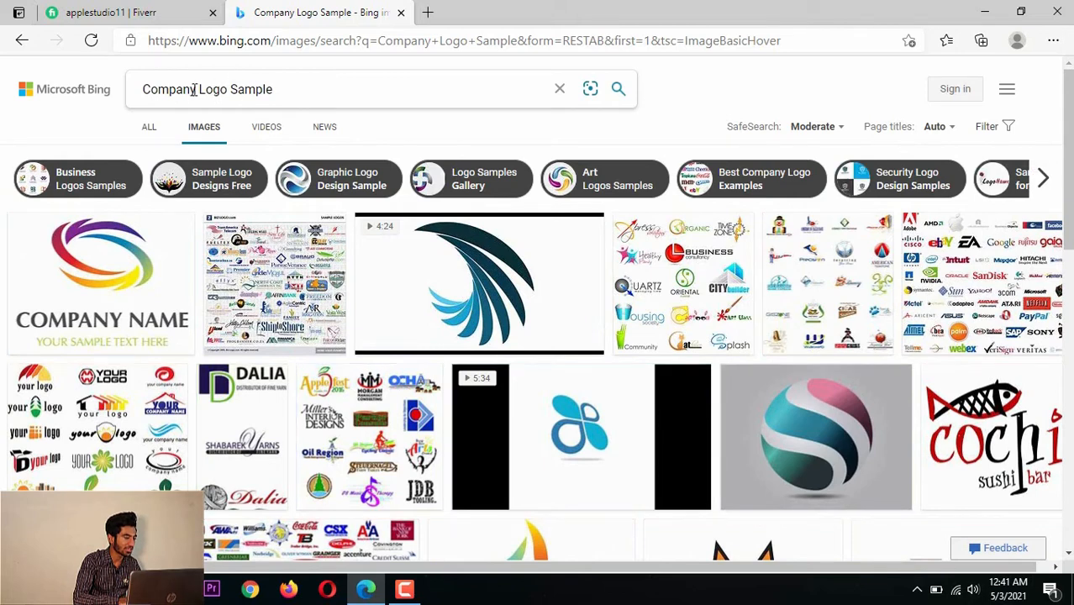
drag(195, 90, 138, 90)
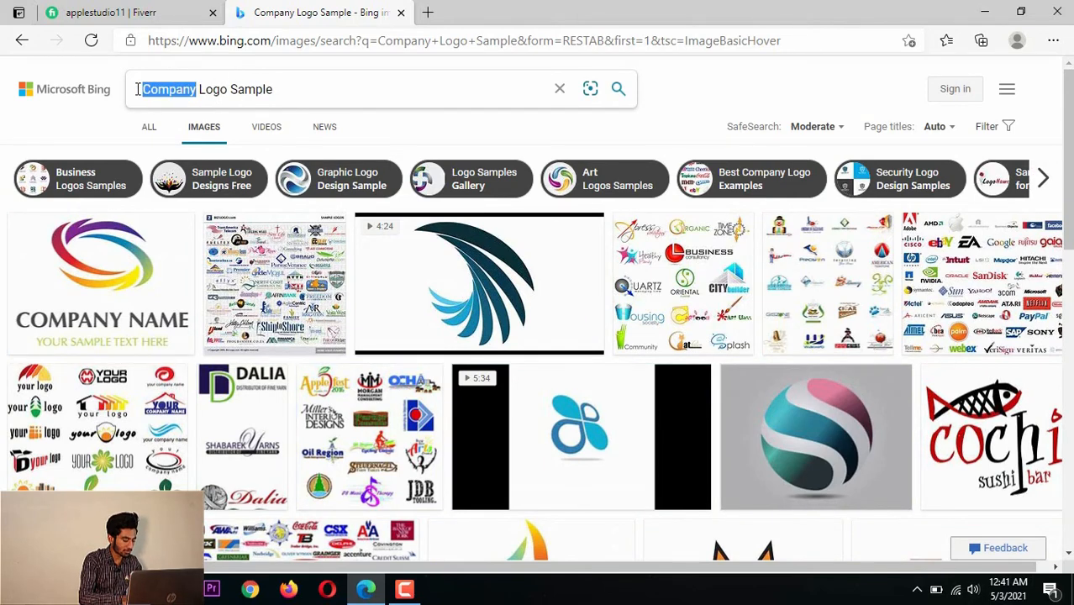
text(apple)
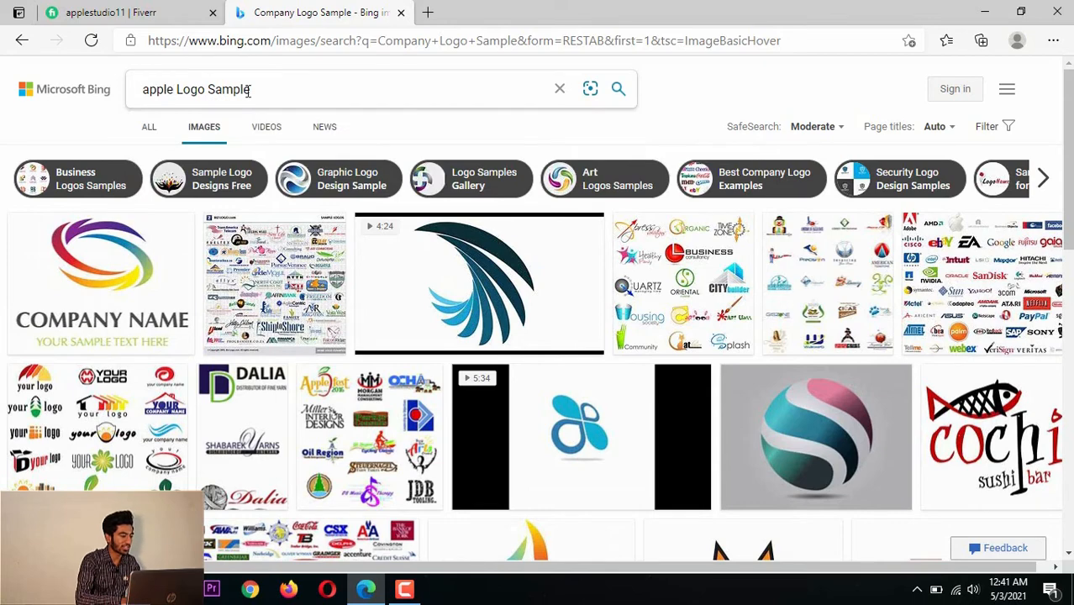
key(Return)
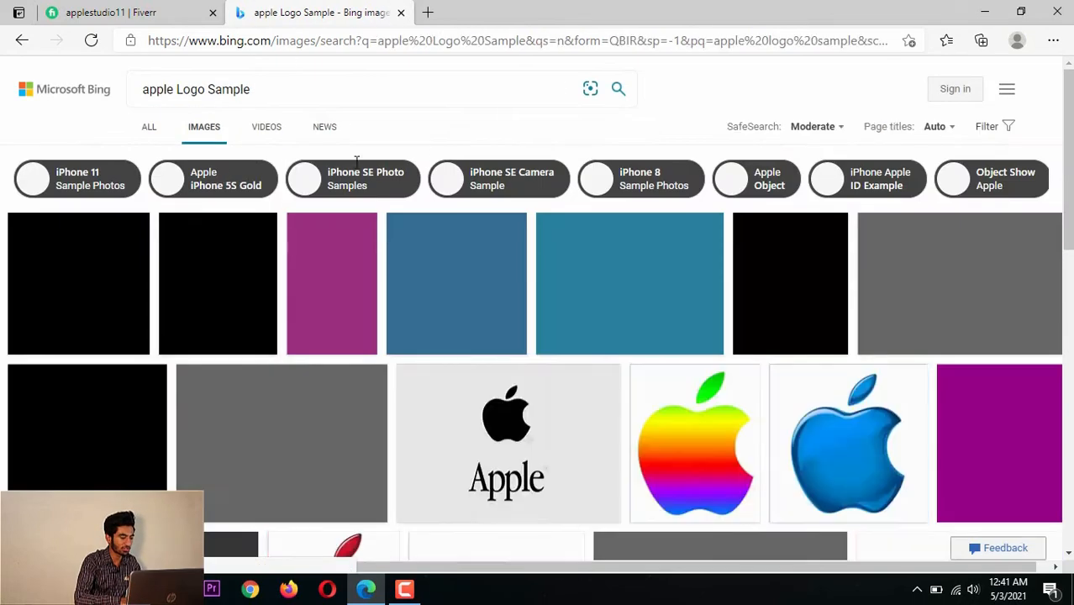
Open the grey Apple logo image in detail and search Windows for 'snip'.
scroll(1069, 227, down, 3)
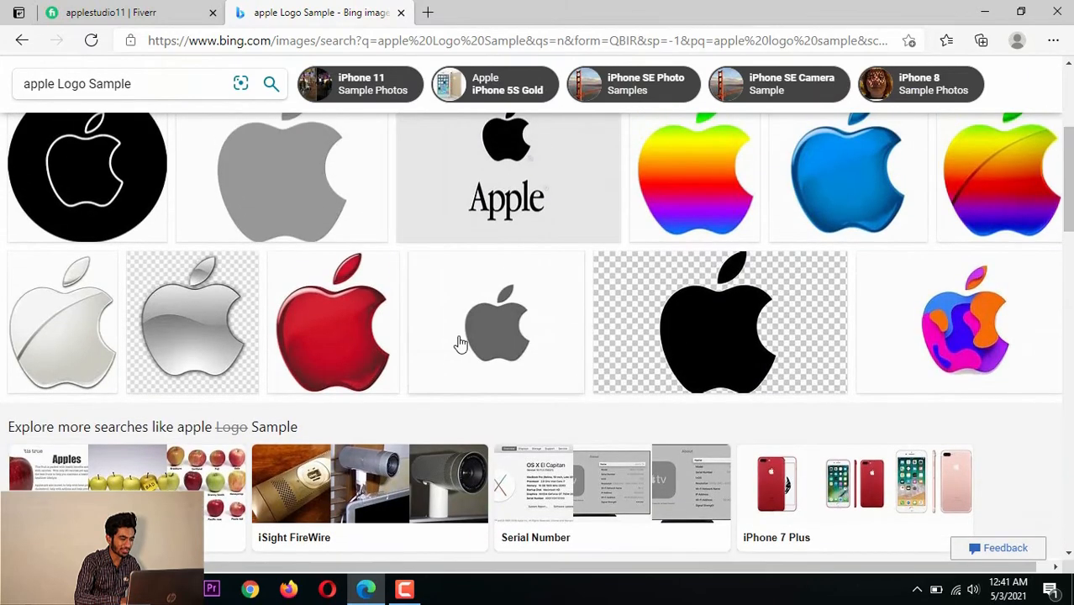
click(463, 327)
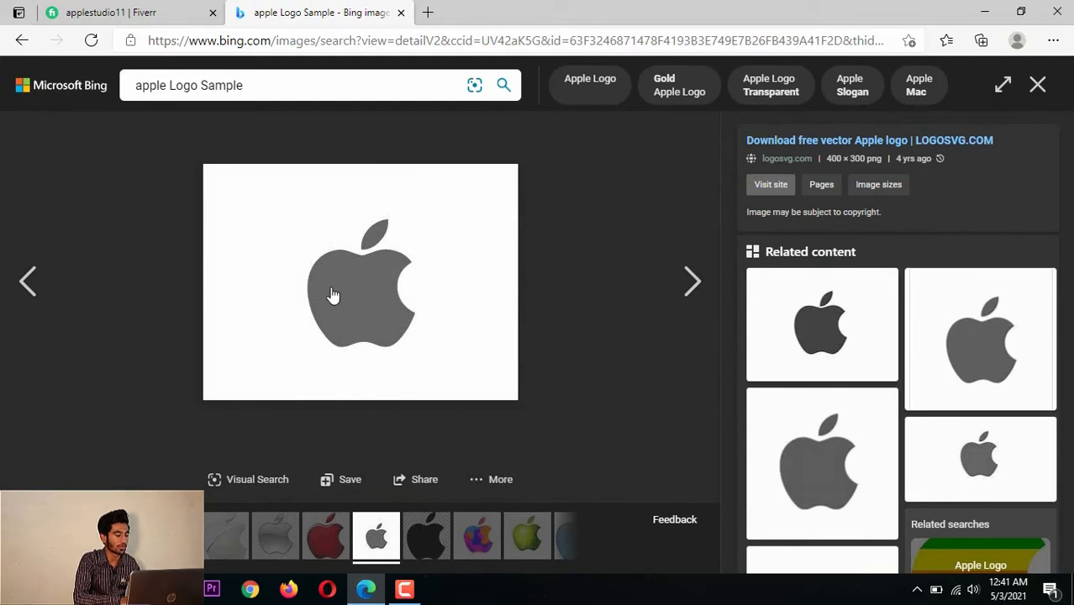
key(super)
text(snip)
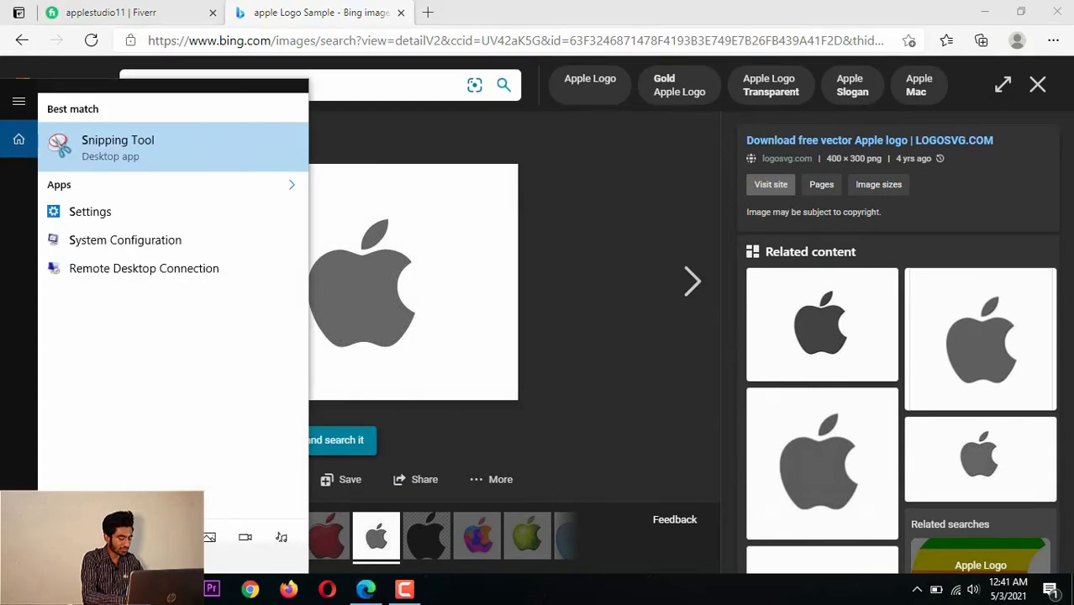
Snip the grey Apple logo in Snipping Tool, copy and save it, then close the window.
click(116, 140)
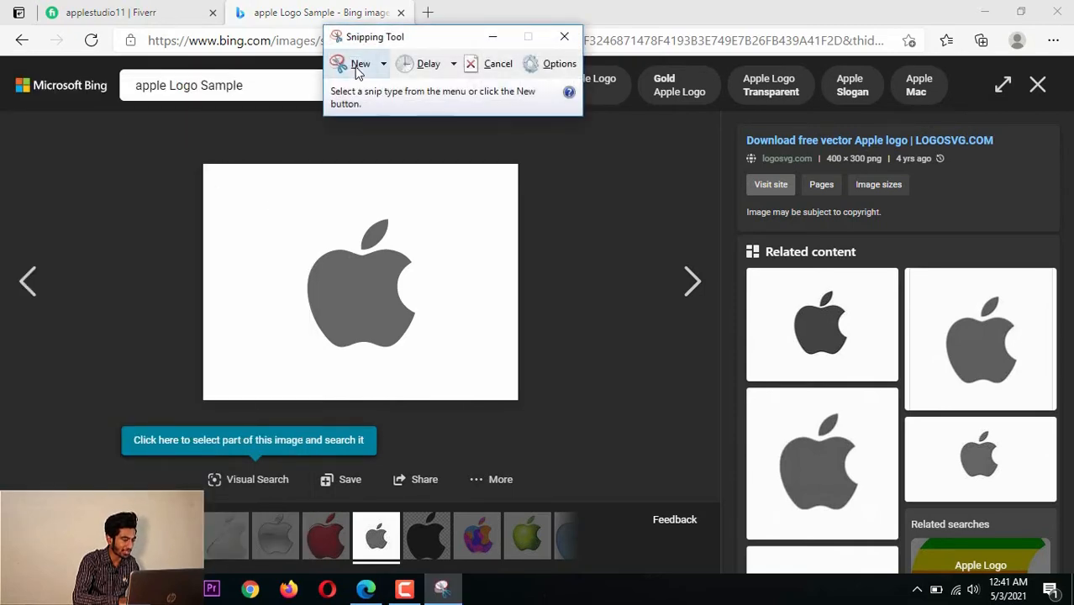
click(359, 71)
drag(227, 183, 494, 392)
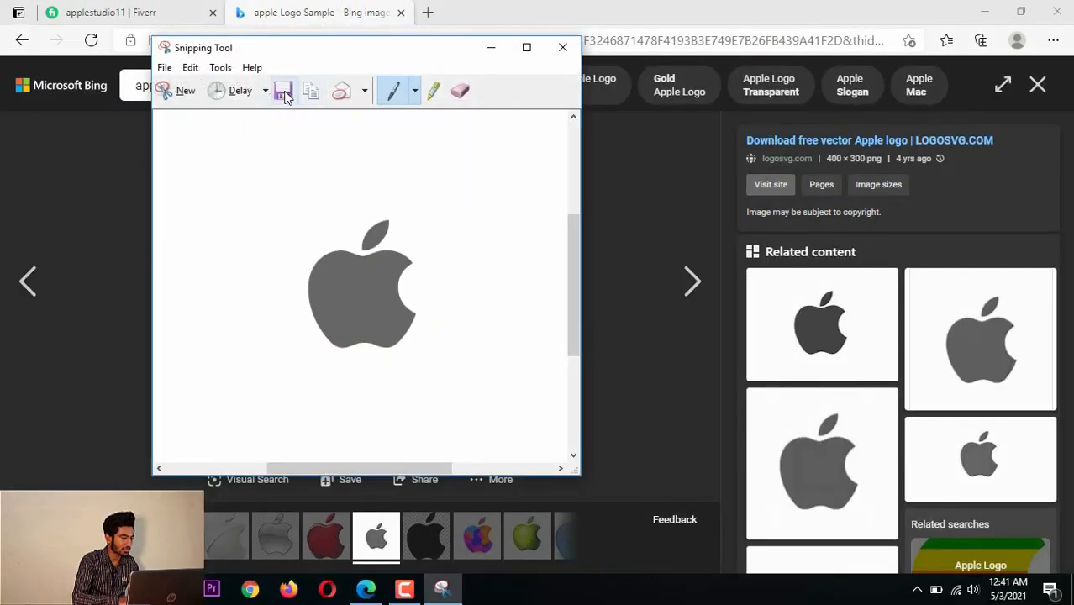
click(310, 90)
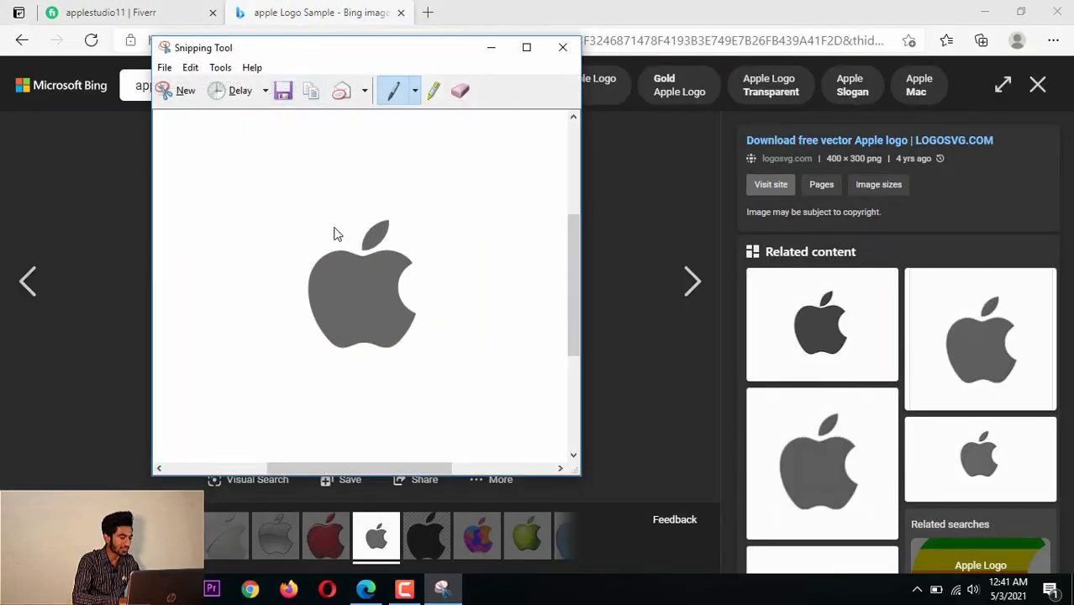
key(ctrl+s)
key(Escape)
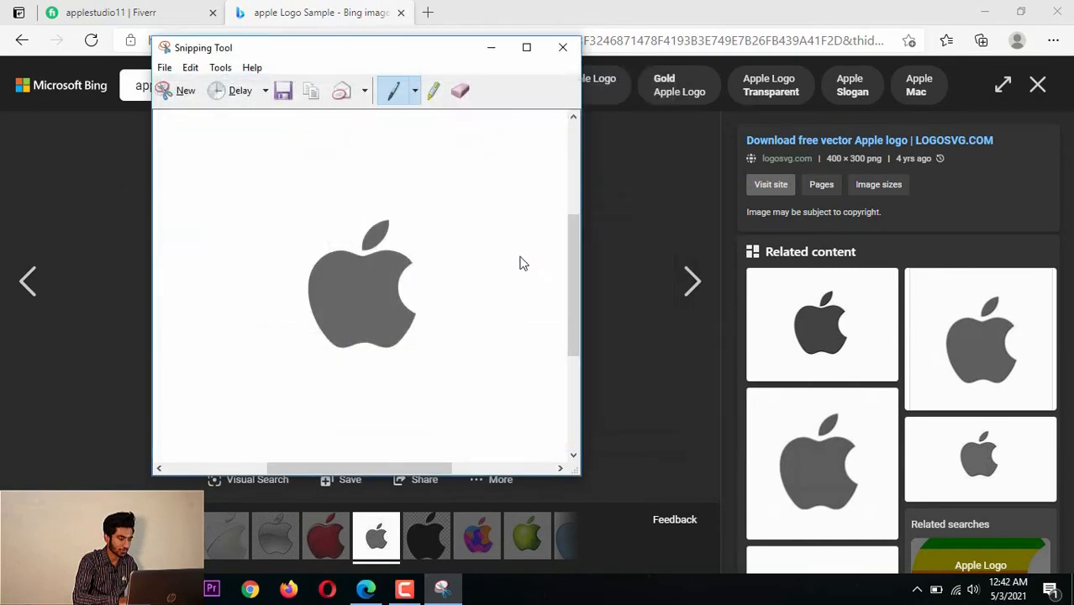
click(563, 47)
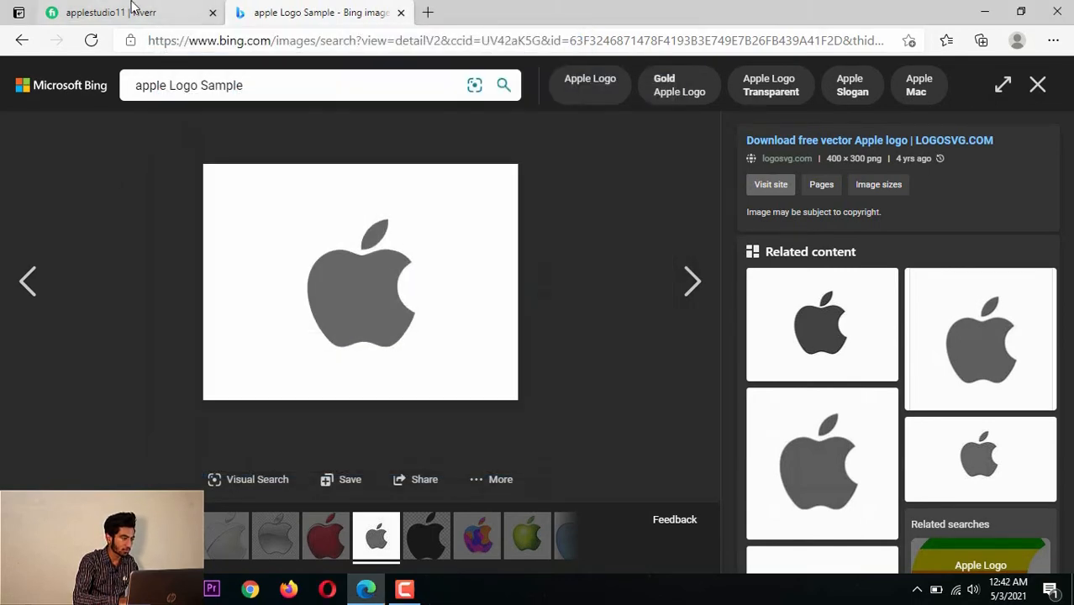
Upload the fhf image from the Desktop as the Fiverr profile picture.
click(118, 12)
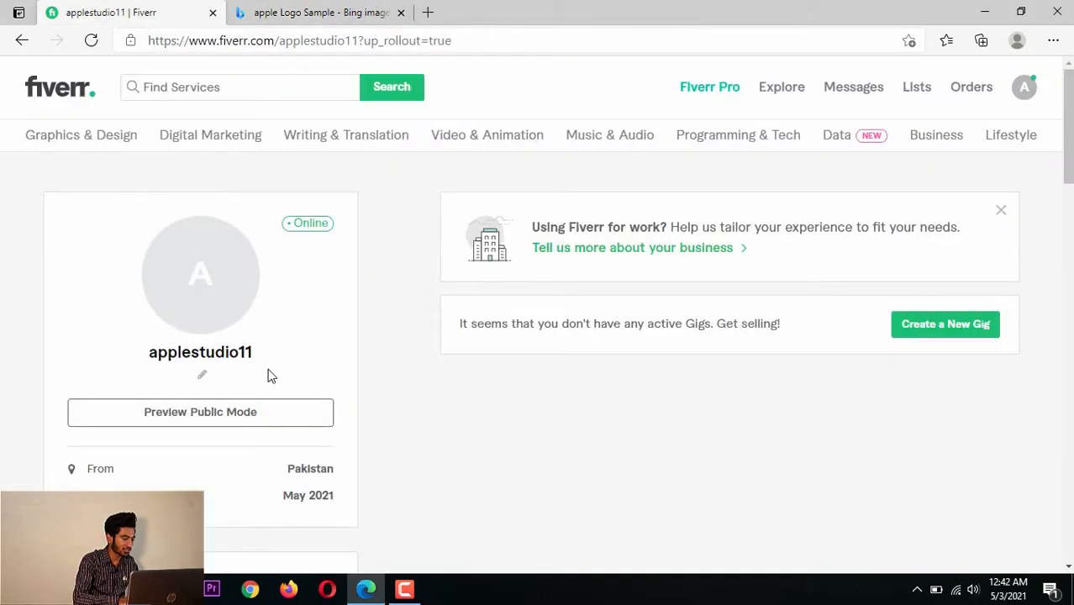
click(209, 280)
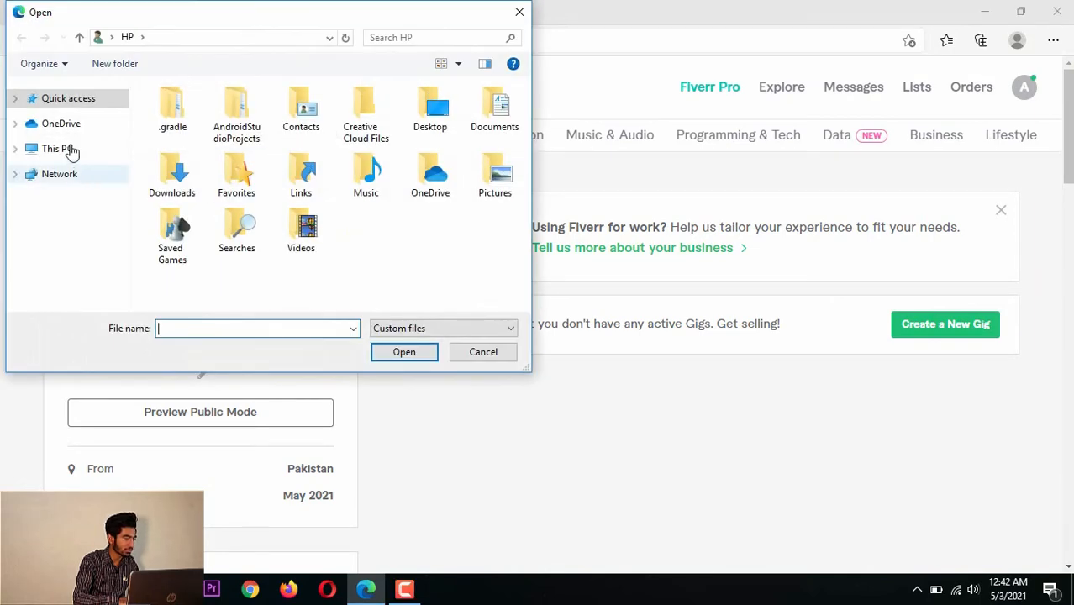
click(72, 150)
double_click(209, 133)
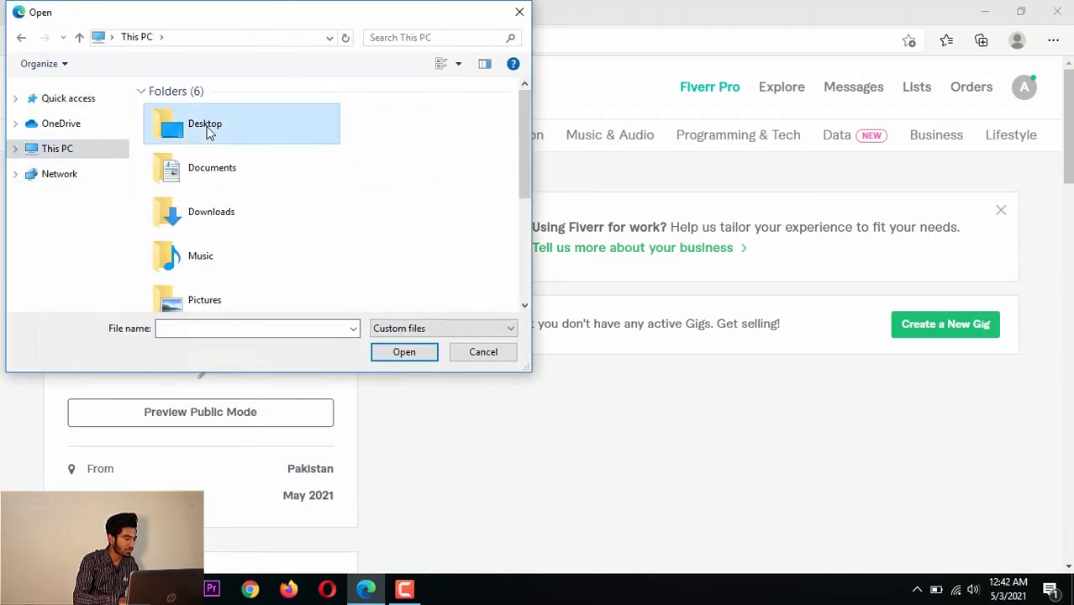
drag(522, 176, 540, 289)
click(298, 172)
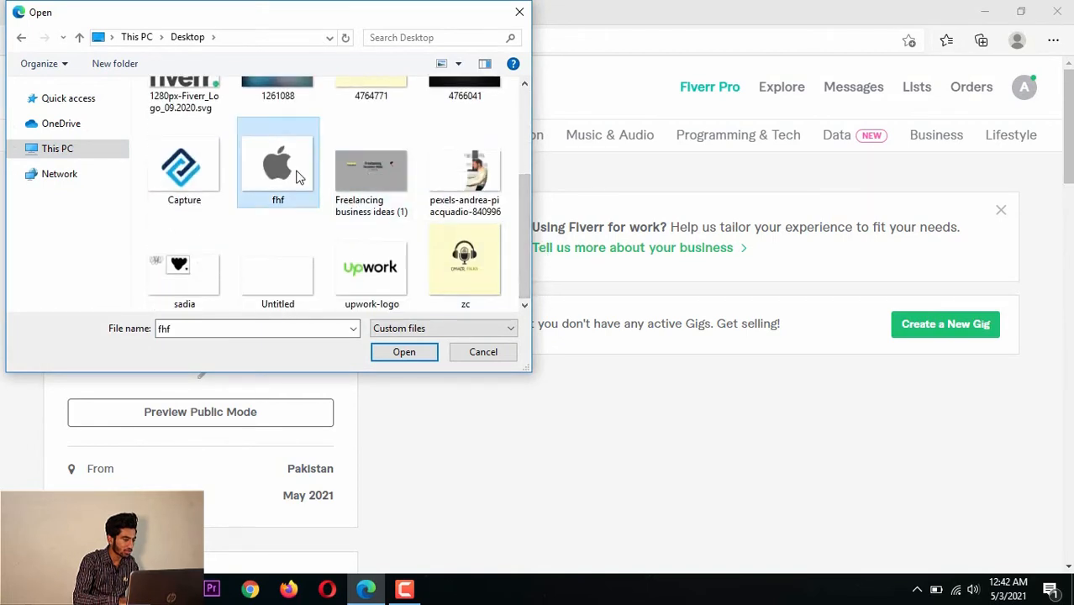
click(425, 358)
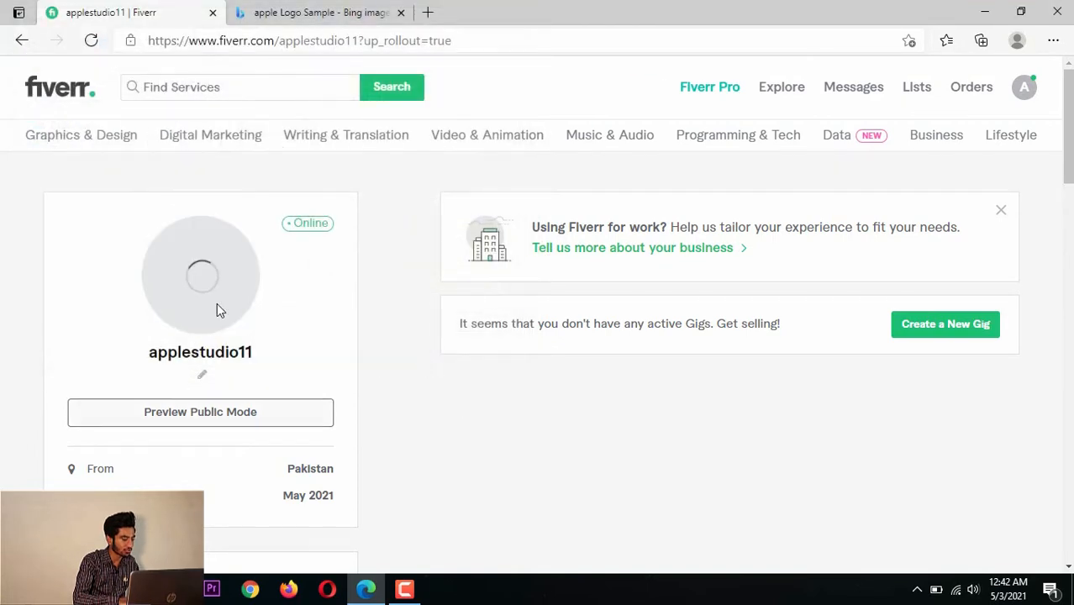
drag(1071, 160, 1070, 182)
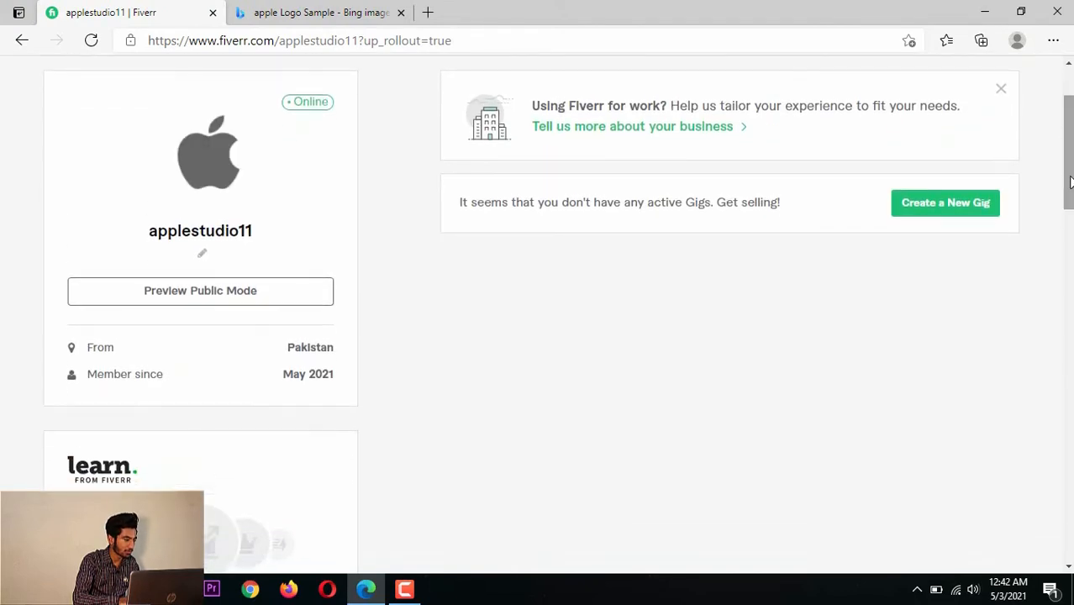
mouse_move(207, 164)
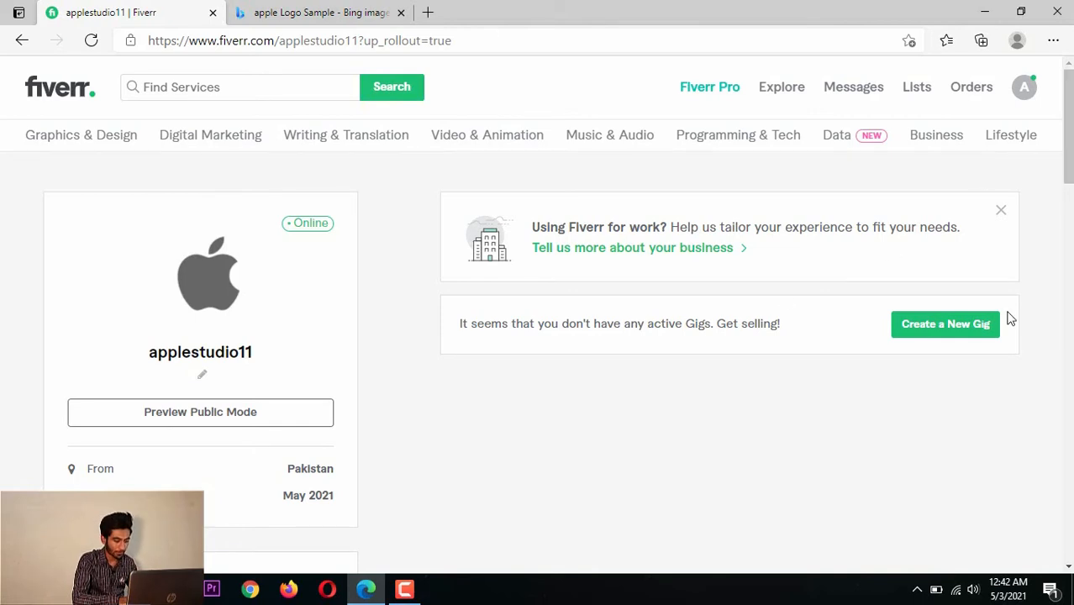
Start Create a New Gig onboarding and continue past the overview and successful-profile tips.
click(955, 334)
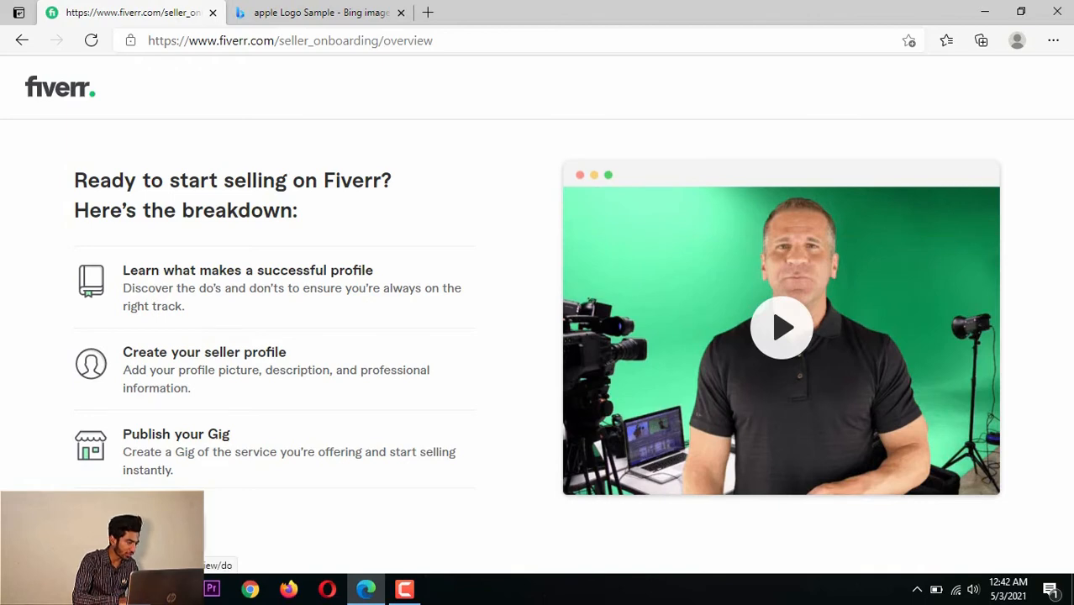
click(516, 548)
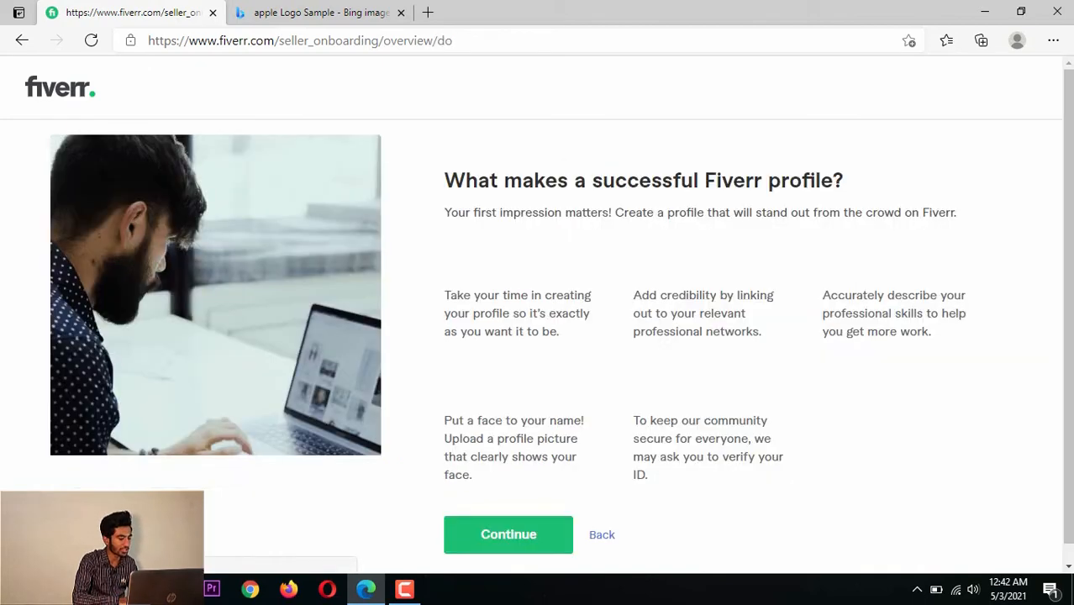
click(516, 547)
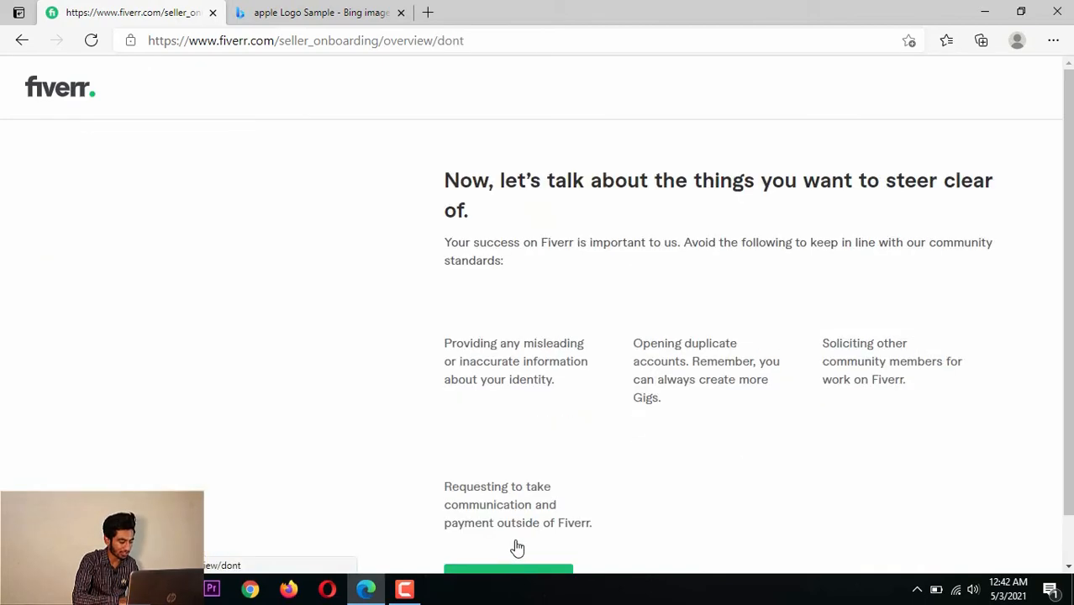
scroll(538, 311, down, 1)
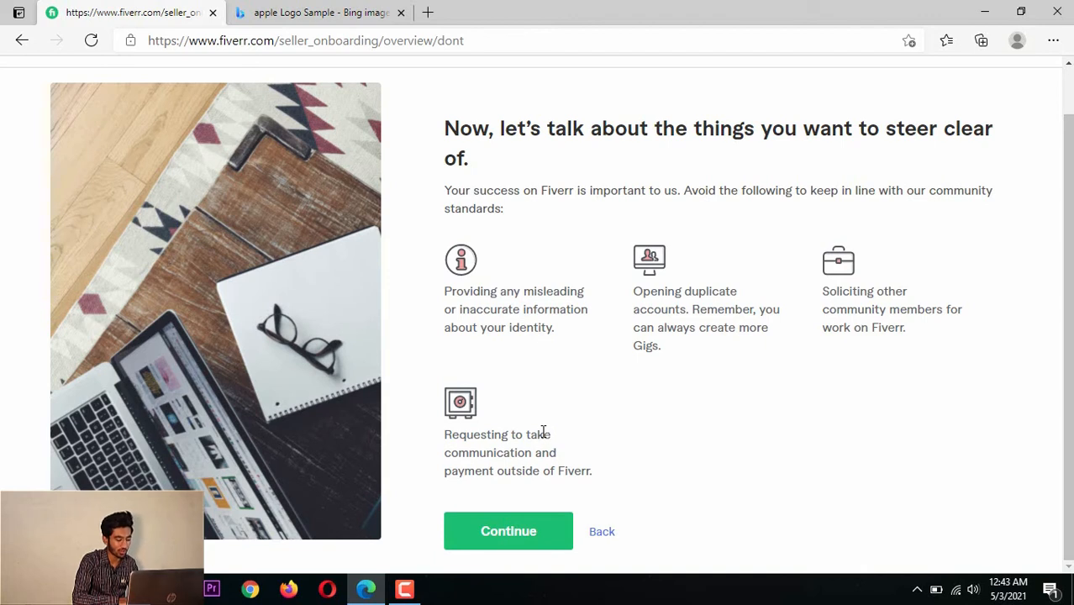
Continue to Personal Info and enter the first and last name.
click(519, 533)
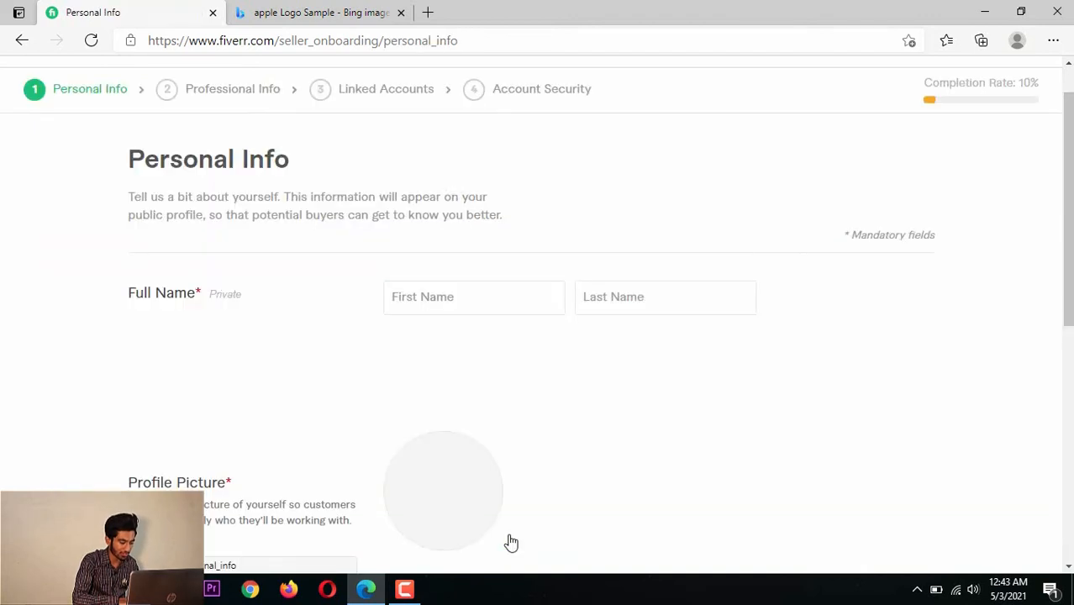
scroll(602, 187, down, 1)
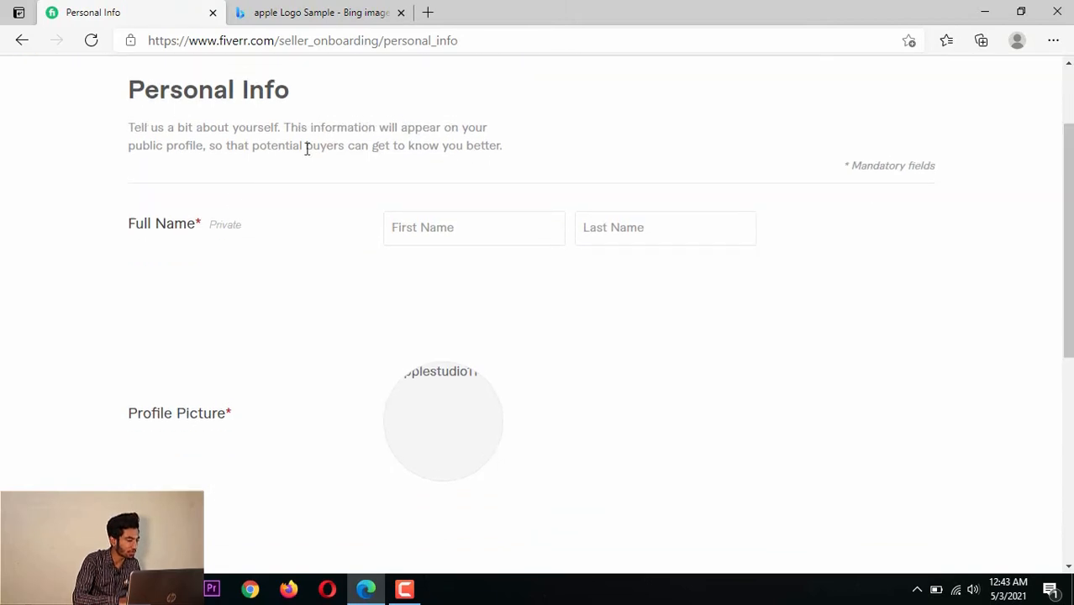
mouse_move(220, 222)
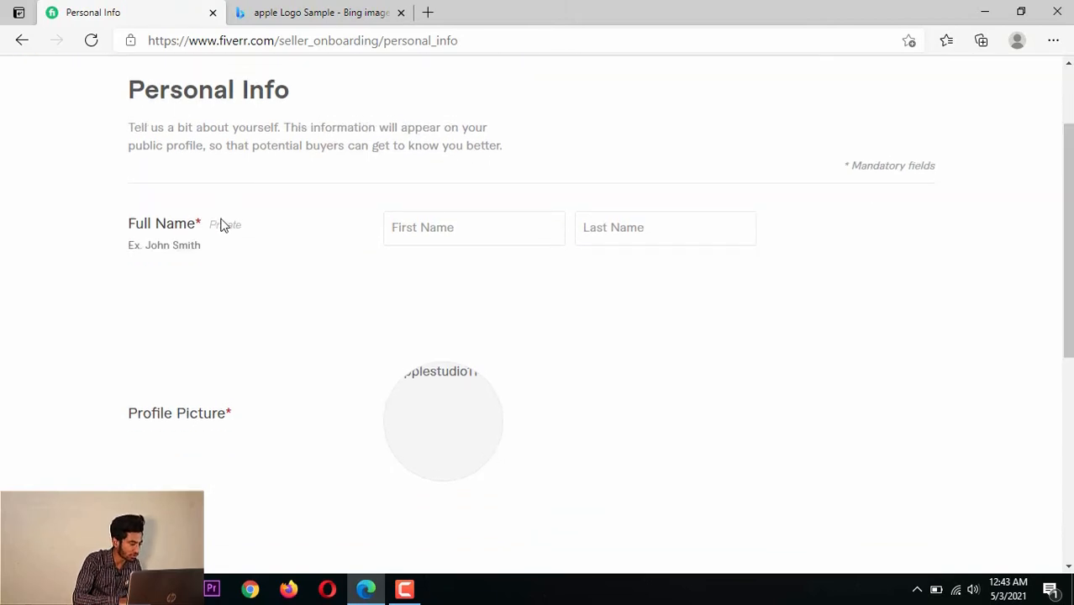
click(419, 221)
text(Apple)
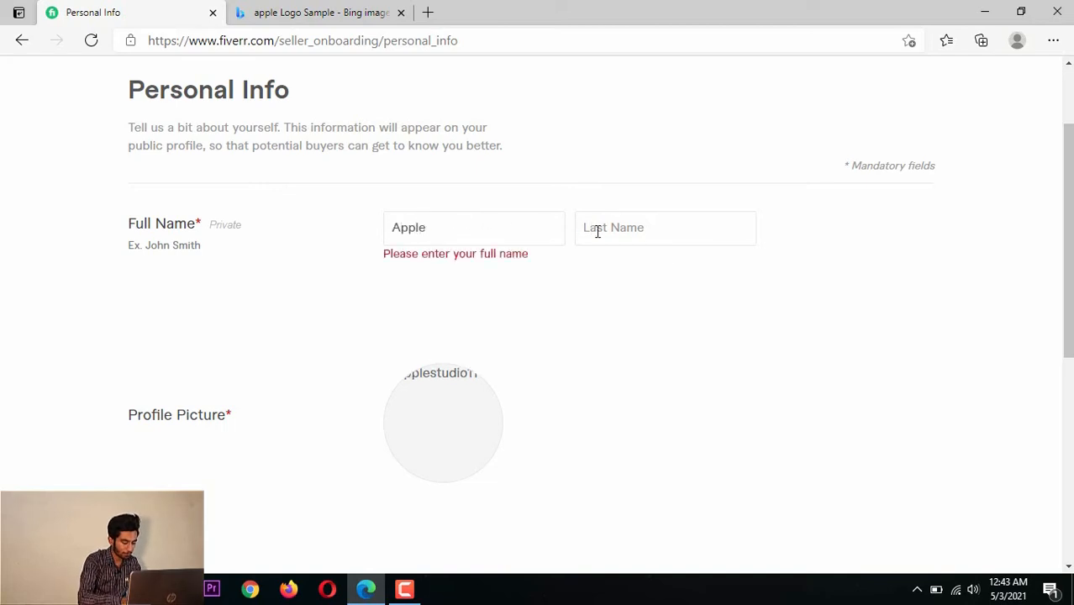
click(598, 231)
text(Studio)
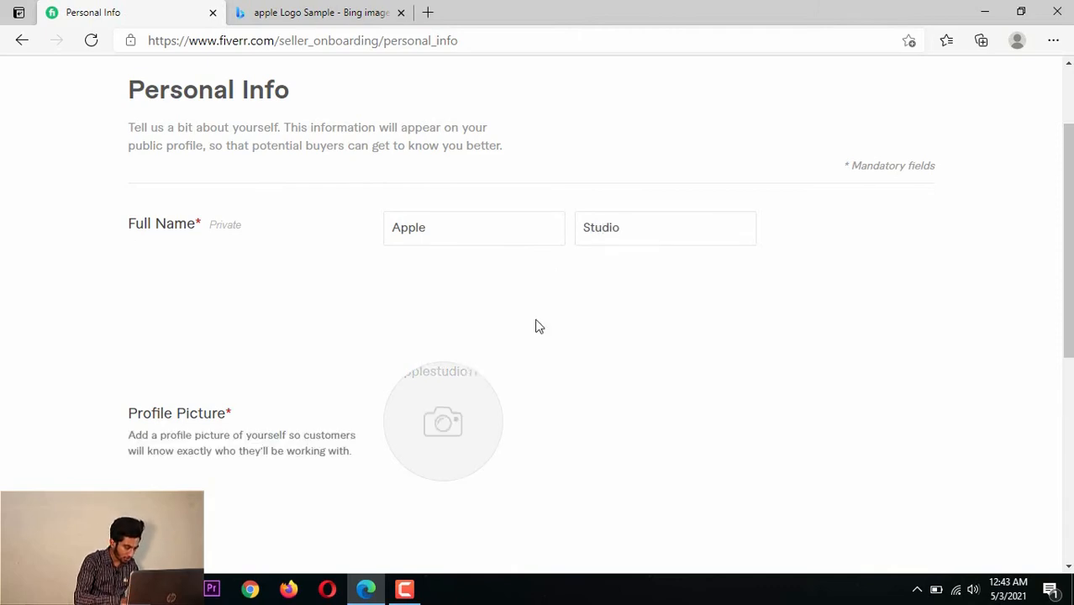
drag(1070, 206, 1070, 208)
scroll(731, 223, down, 2)
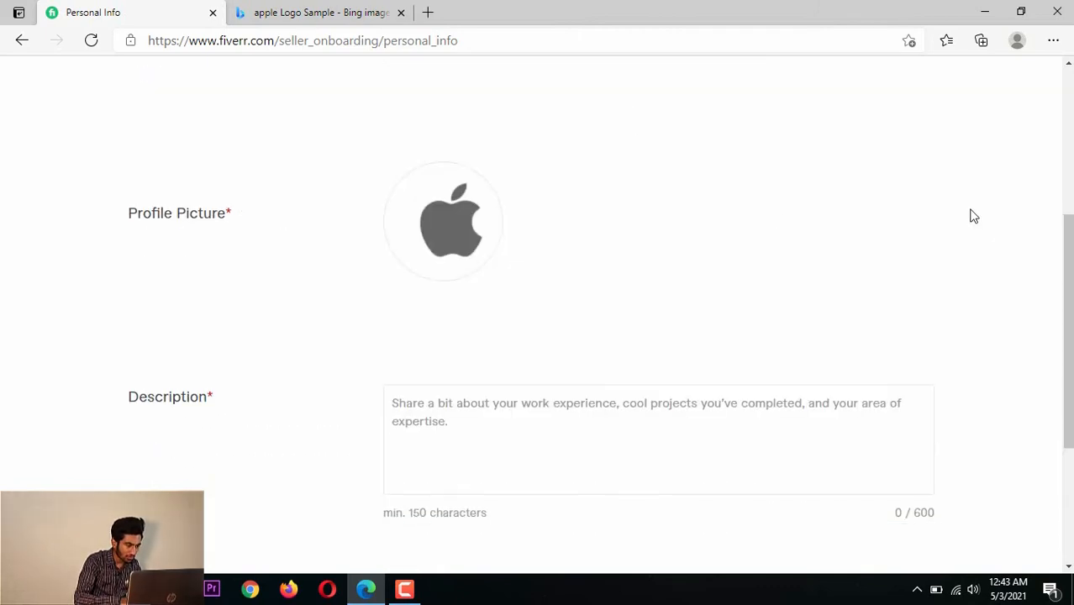
Enter the 264-character Apple studio services description in the Description field.
scroll(498, 325, down, 1)
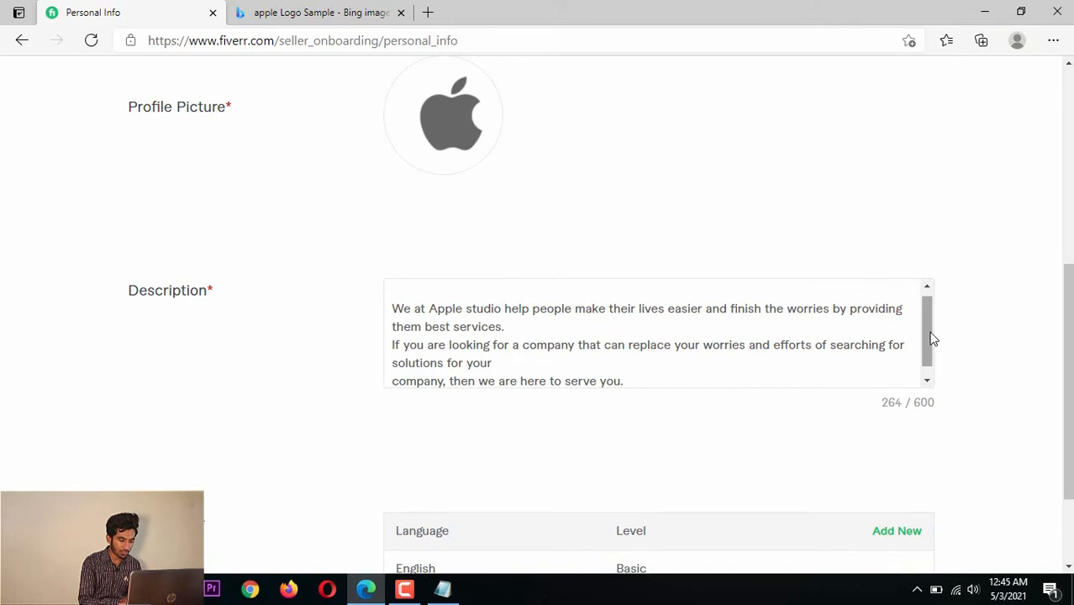
drag(930, 338, 923, 318)
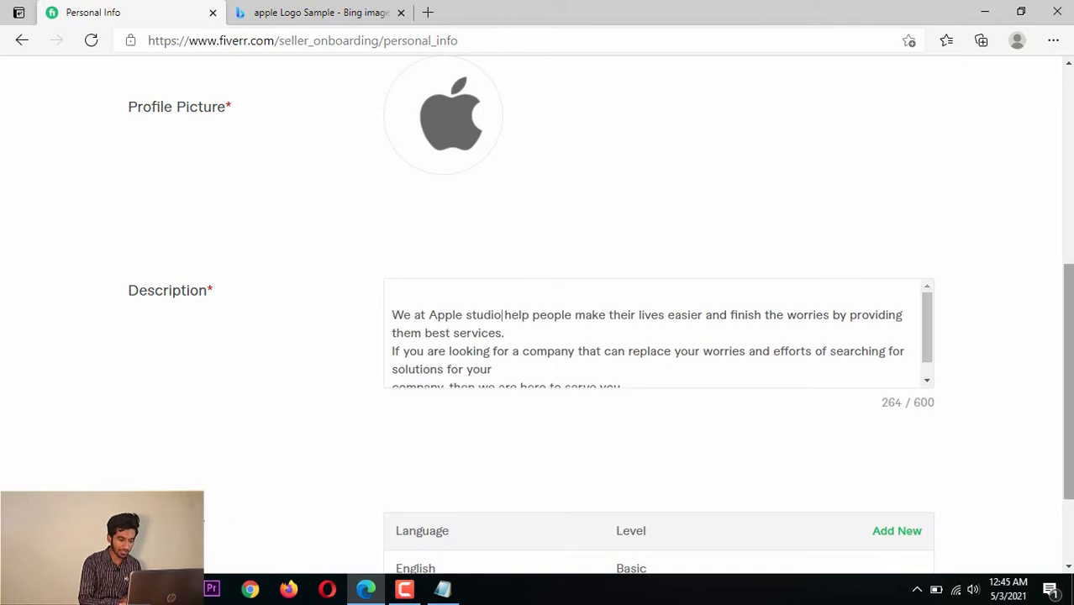
drag(1070, 336, 1071, 396)
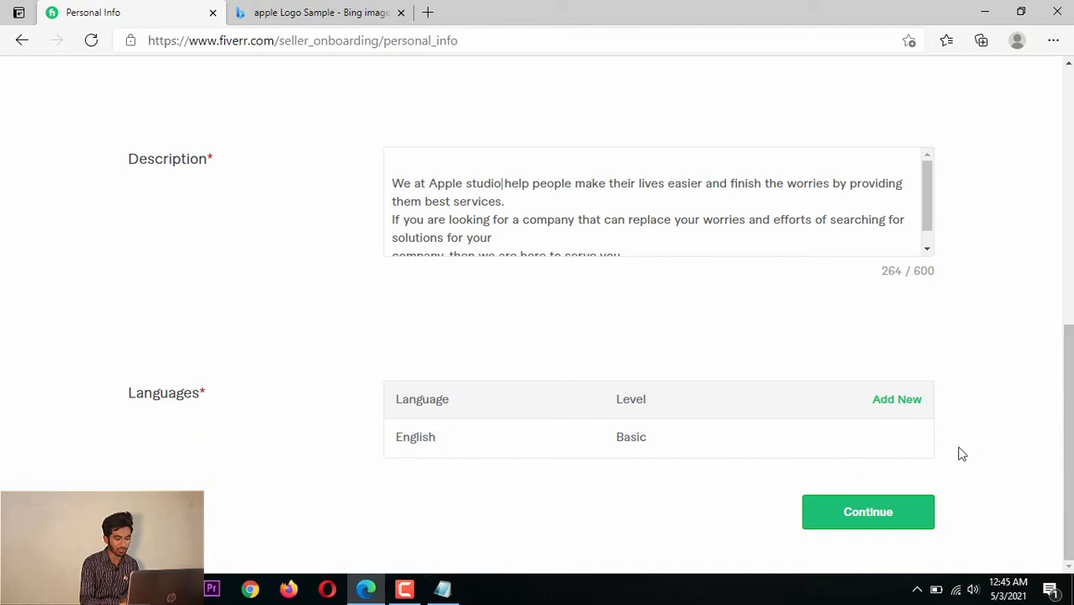
Change the existing English language entry to Fluent proficiency.
click(911, 442)
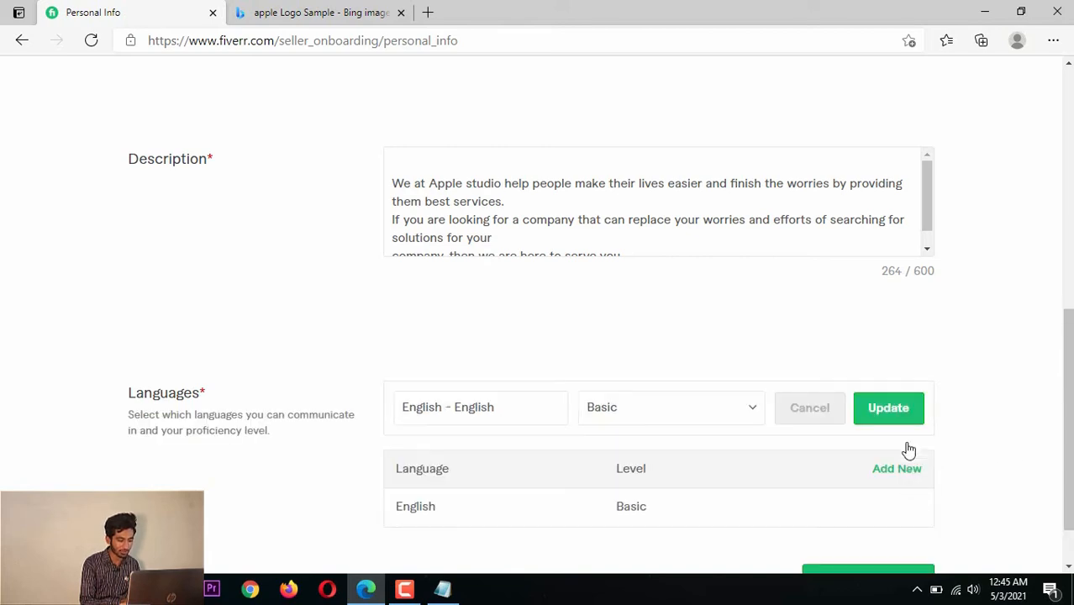
click(672, 407)
click(639, 479)
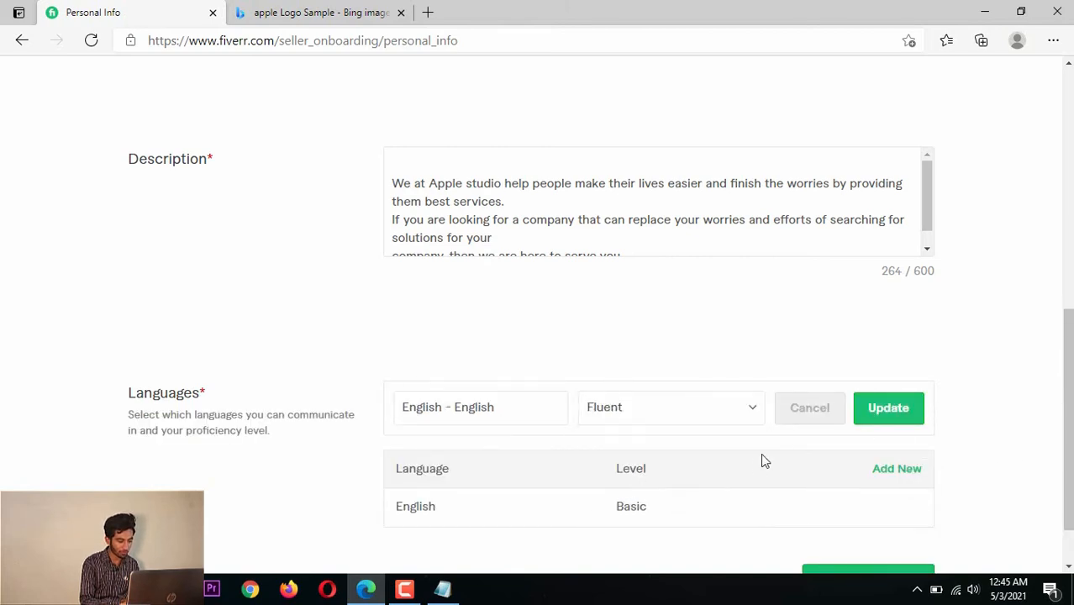
click(891, 409)
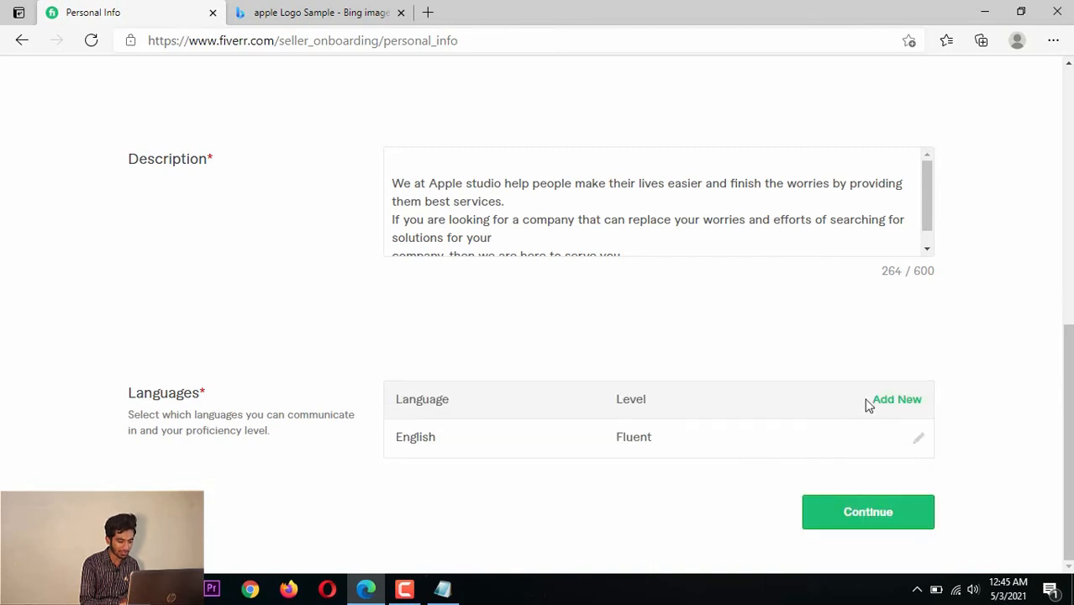
Add Urdu to the languages list at Native/Bilingual proficiency.
click(880, 403)
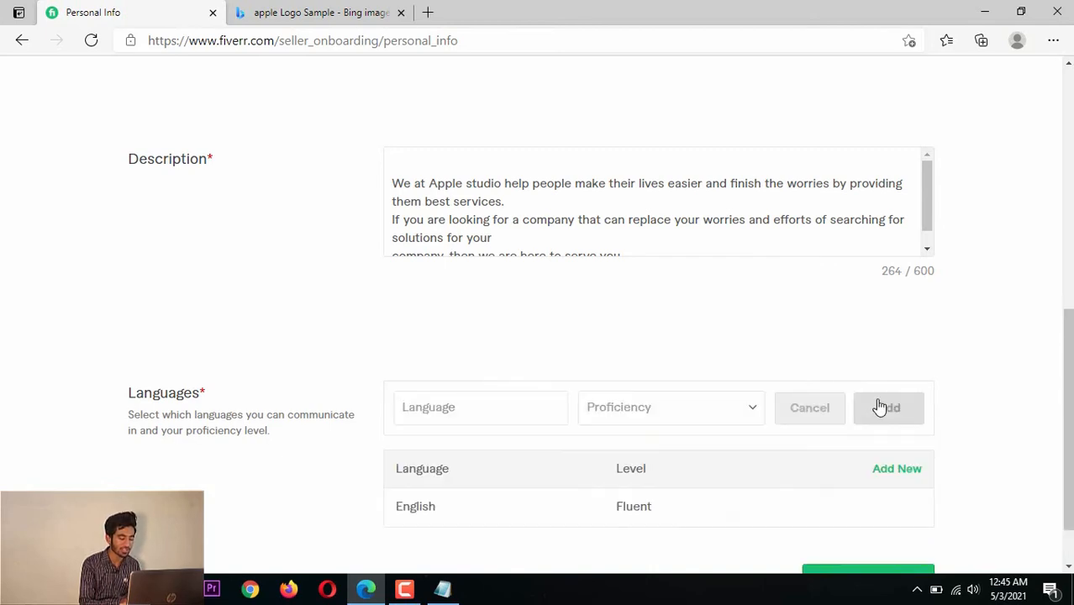
click(474, 412)
text(Urdu)
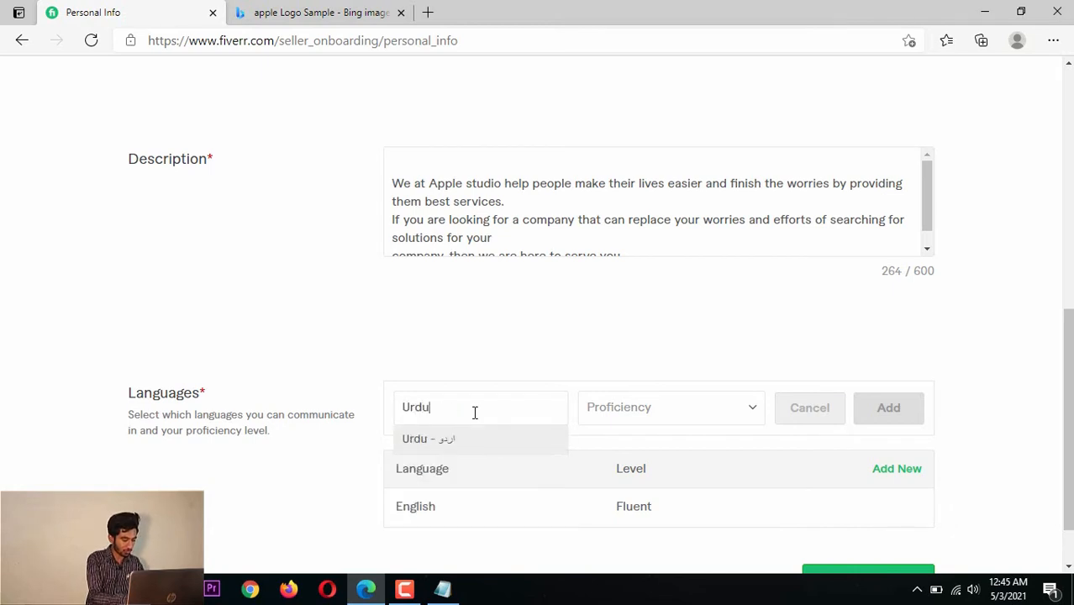
click(450, 442)
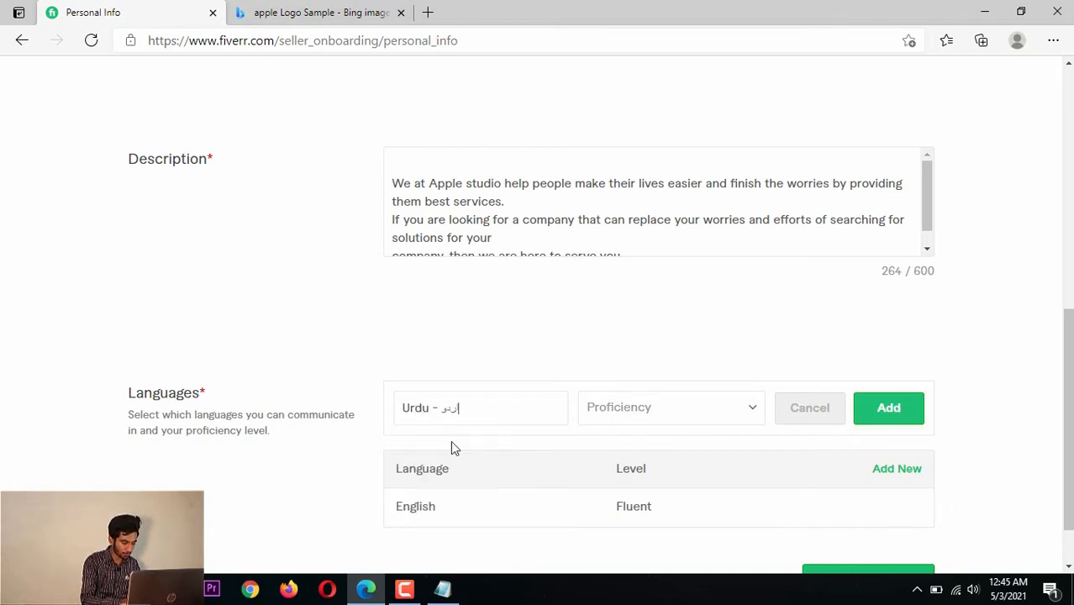
click(624, 418)
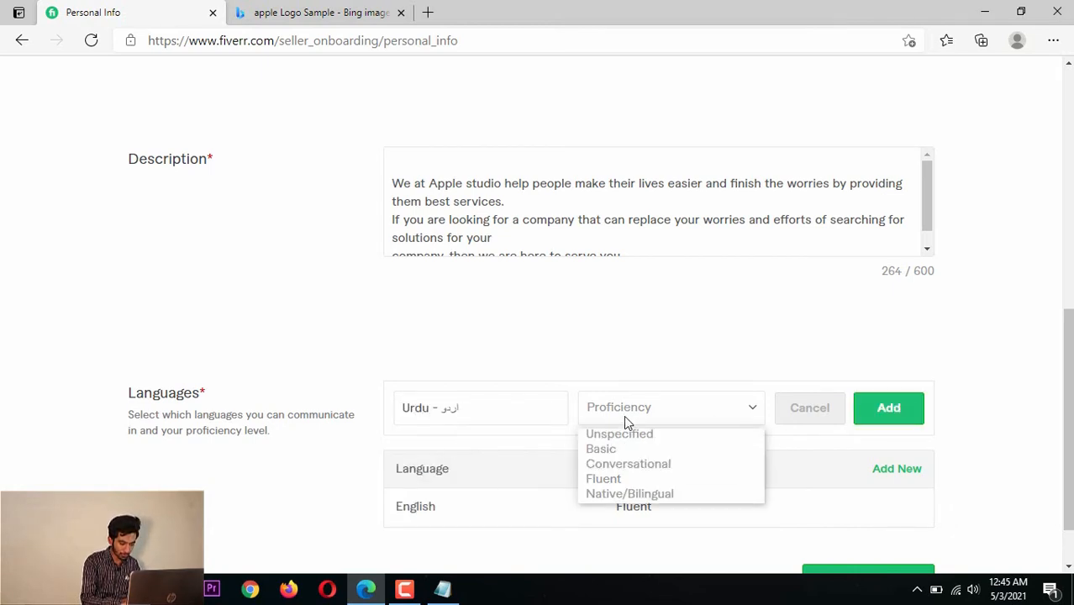
click(629, 494)
click(898, 409)
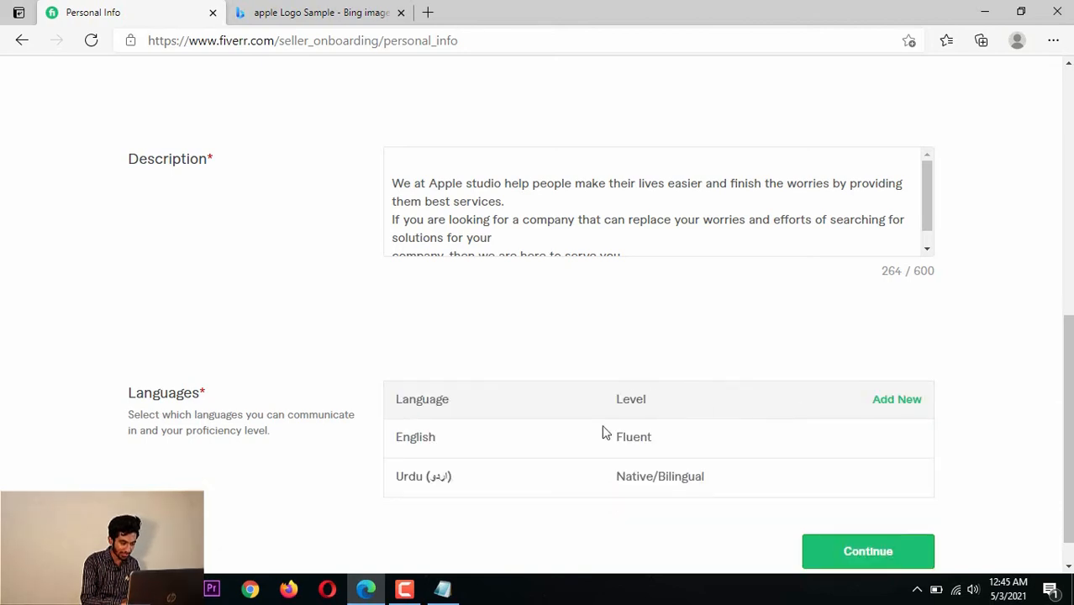
Add Hindi to the languages list at Fluent proficiency.
click(896, 401)
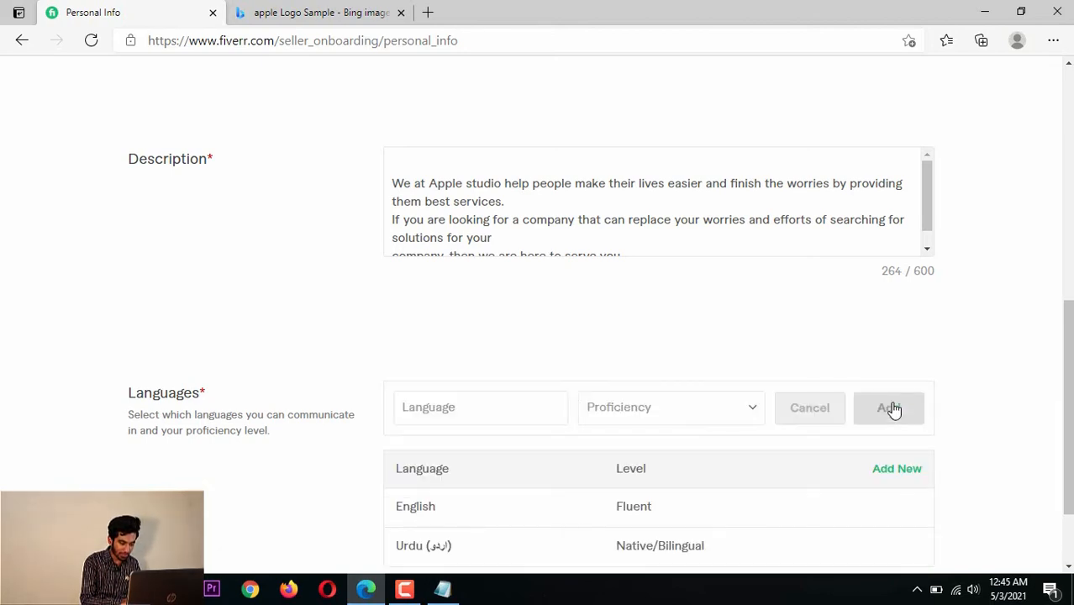
click(446, 407)
text(Hindi)
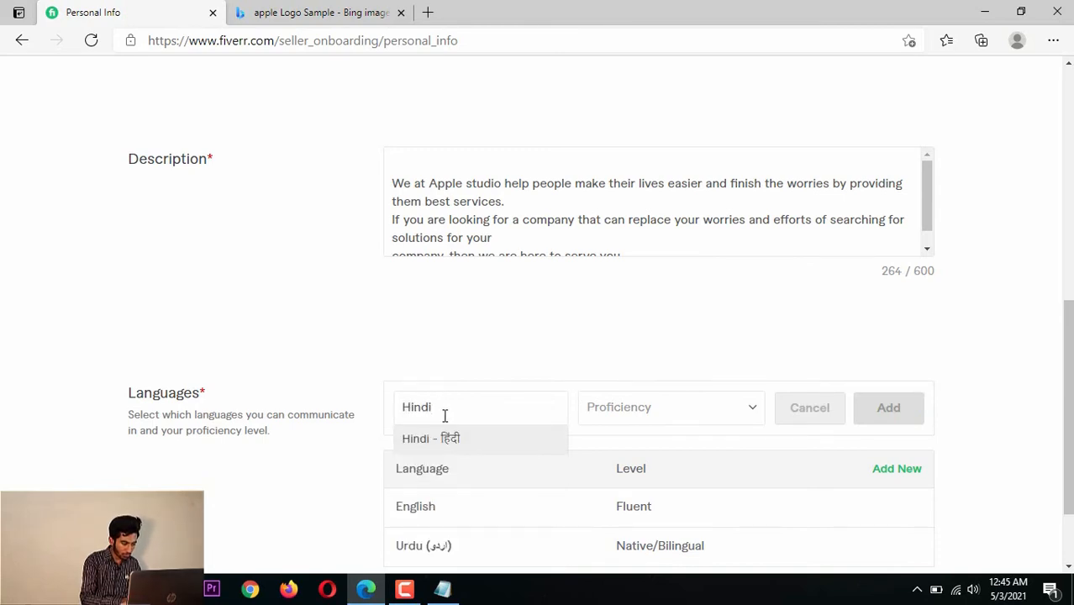
click(443, 438)
click(636, 418)
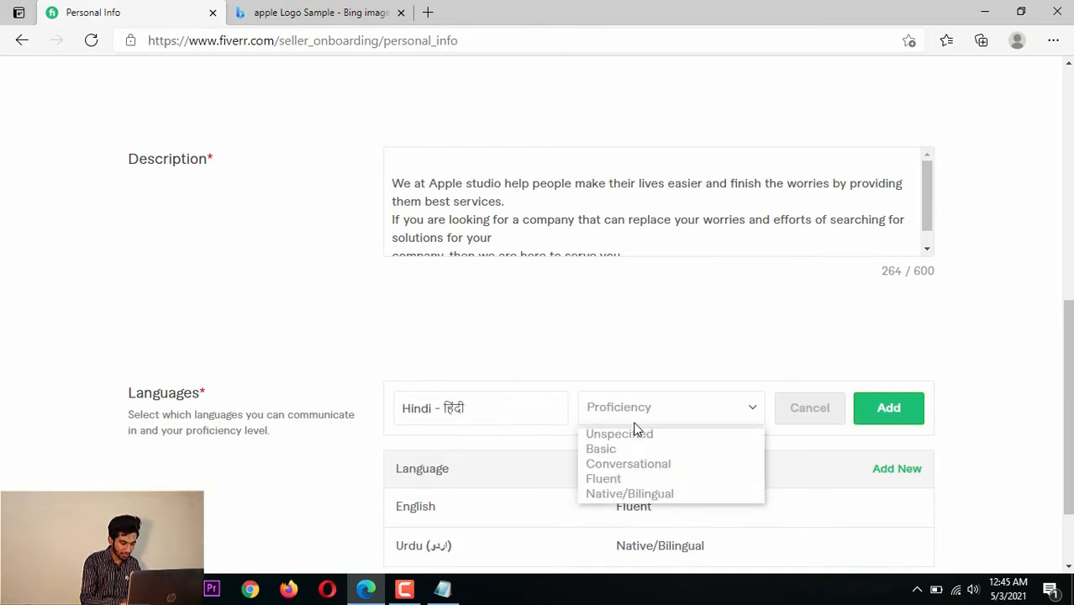
click(621, 479)
click(898, 408)
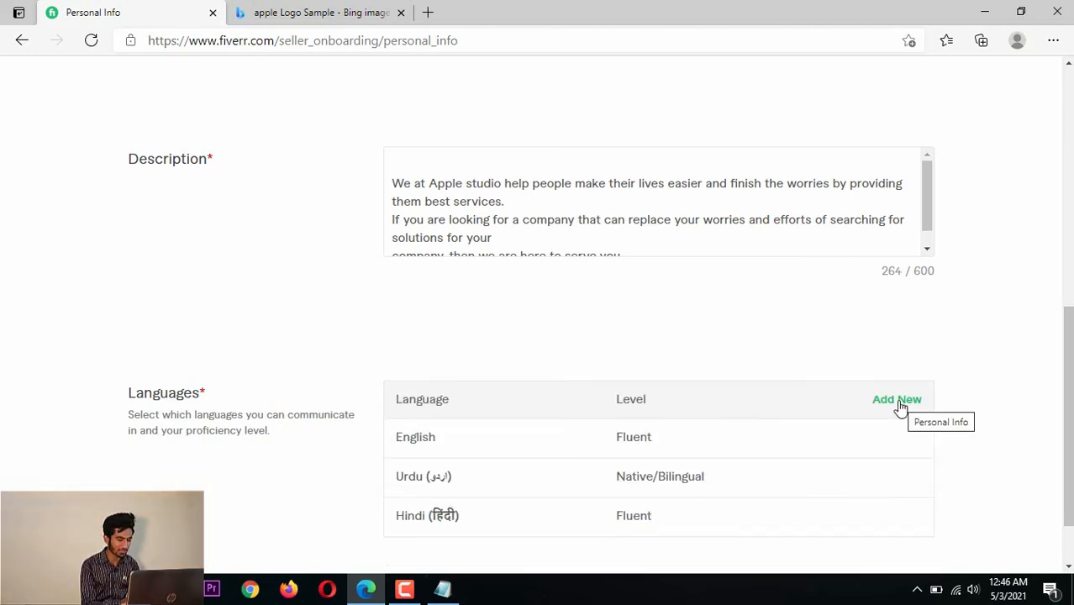
Add Punjabi at Fluent proficiency, then continue to Professional Info.
click(899, 401)
text(Punjabi)
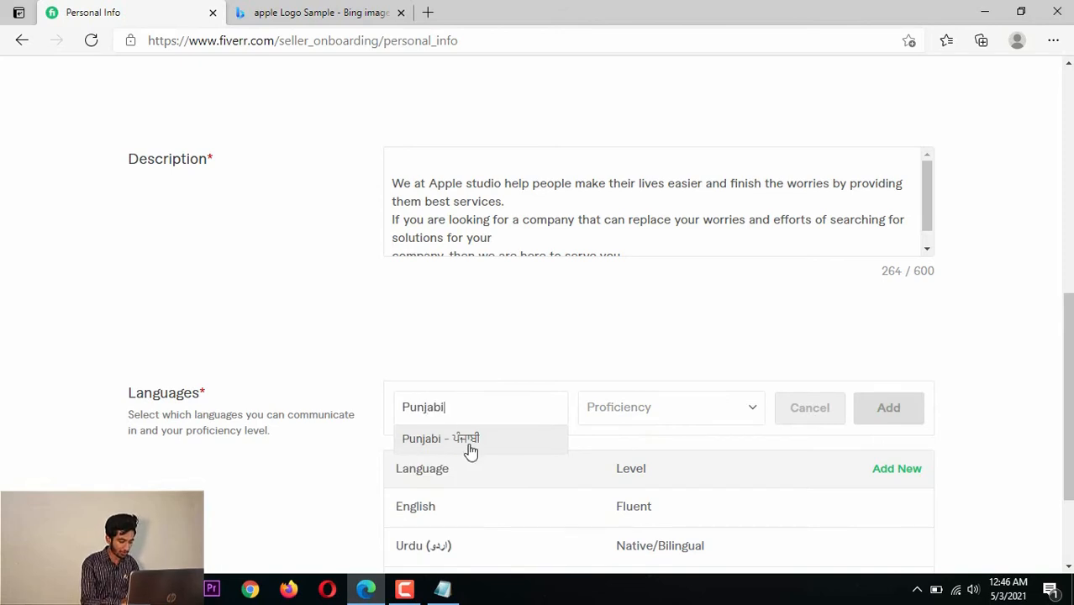
click(467, 449)
click(712, 404)
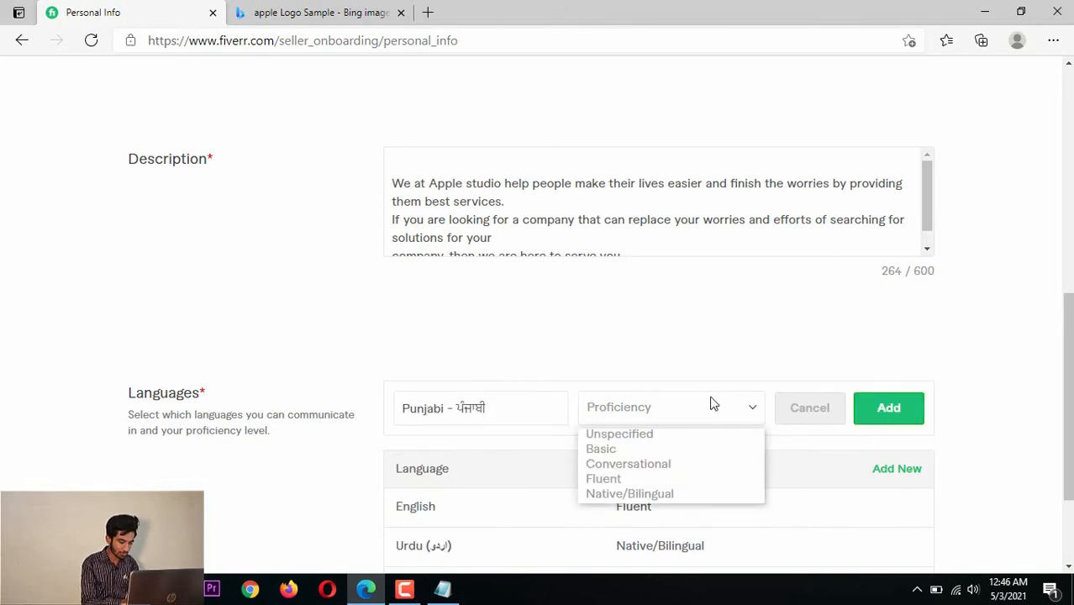
click(630, 478)
click(890, 408)
scroll(1056, 381, down, 3)
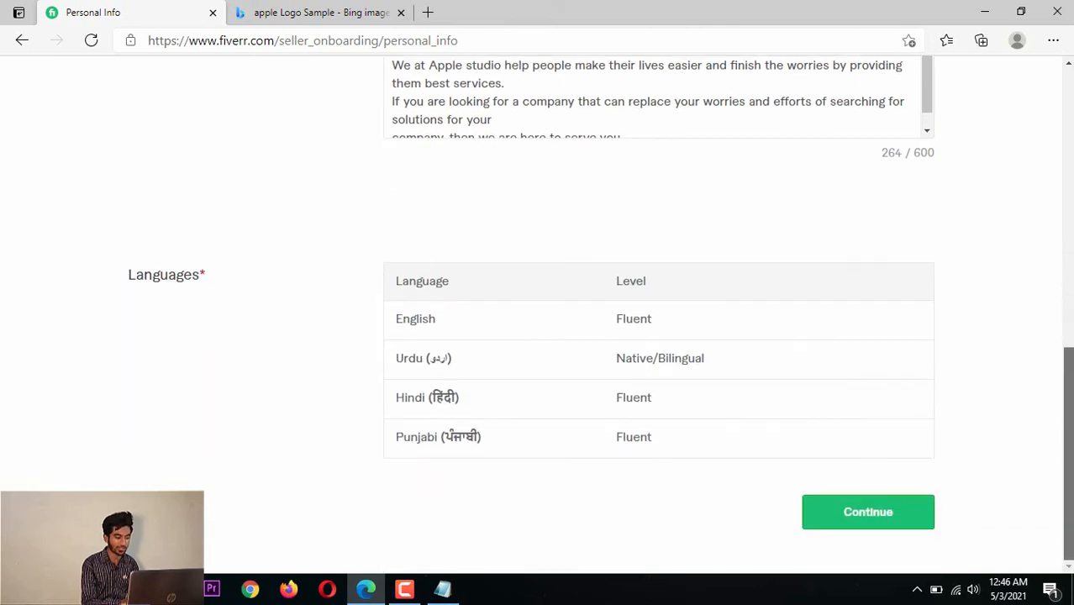
click(882, 518)
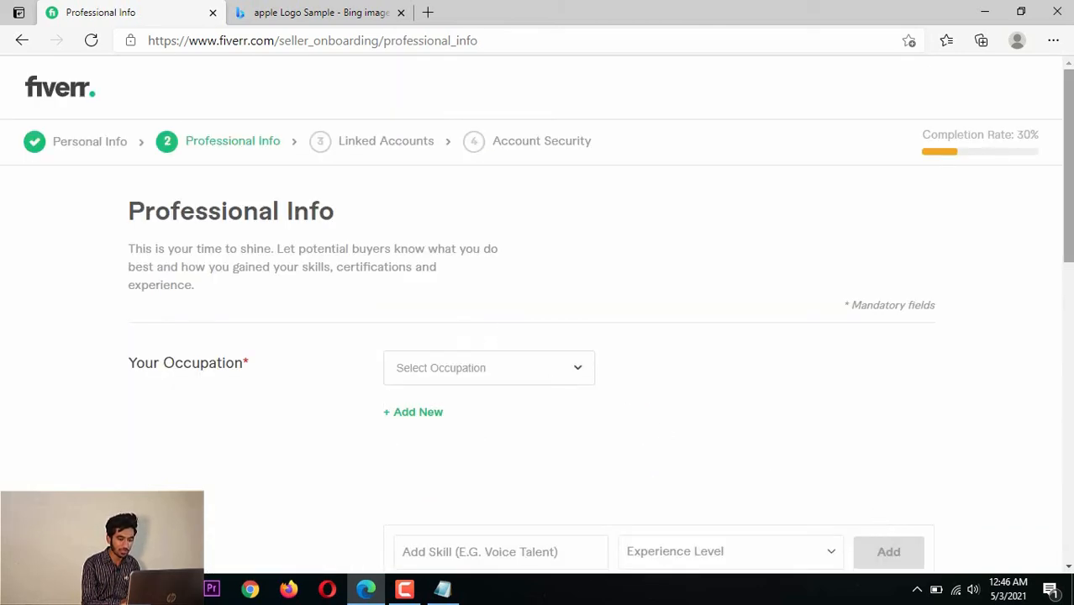
scroll(880, 519, down, 1)
scroll(1036, 127, up, 1)
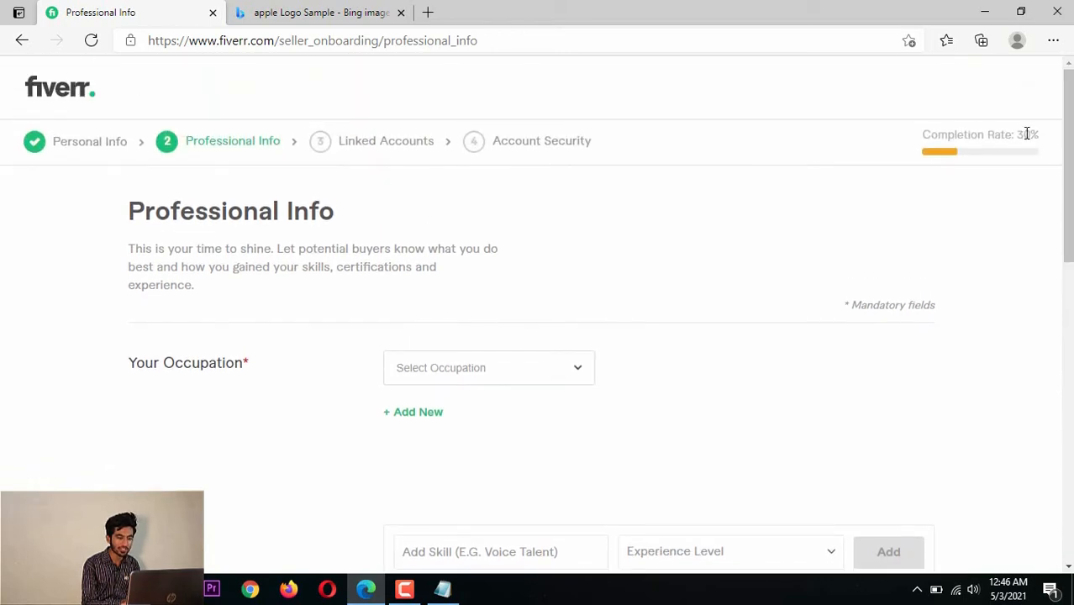
scroll(1067, 168, down, 1)
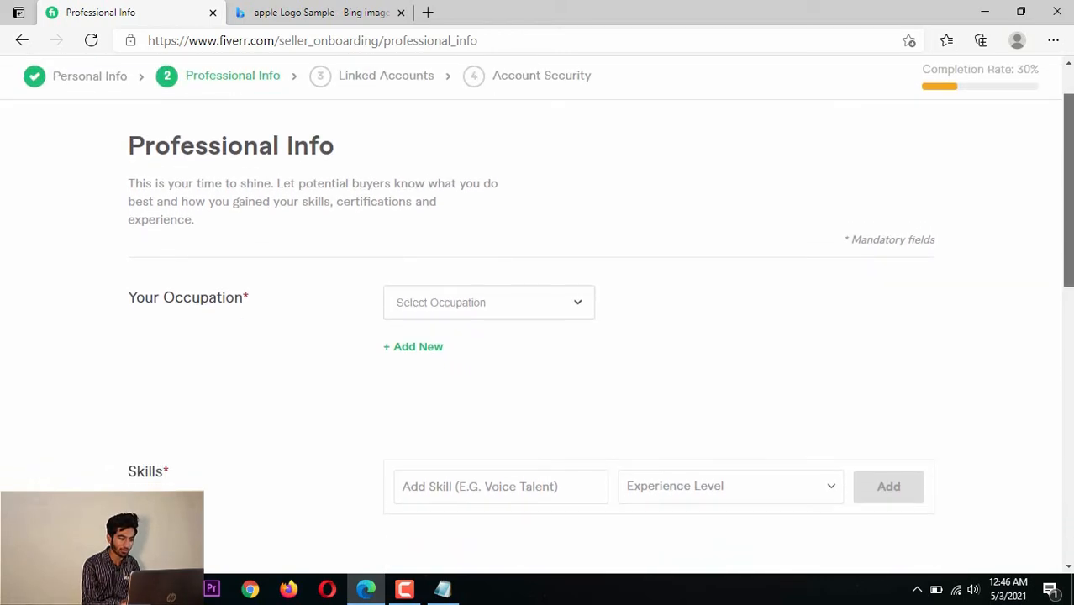
drag(1070, 168, 1069, 206)
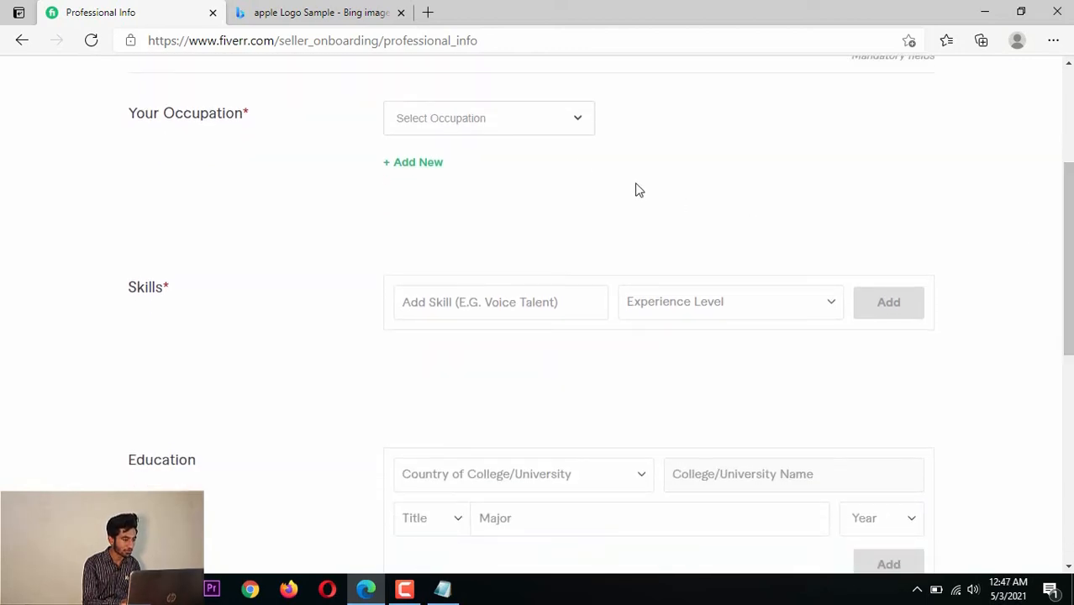
Choose Graphics & Design as occupation with Cartoons & Comics, Flyer Design, Illustration, Logo Design skills.
click(539, 130)
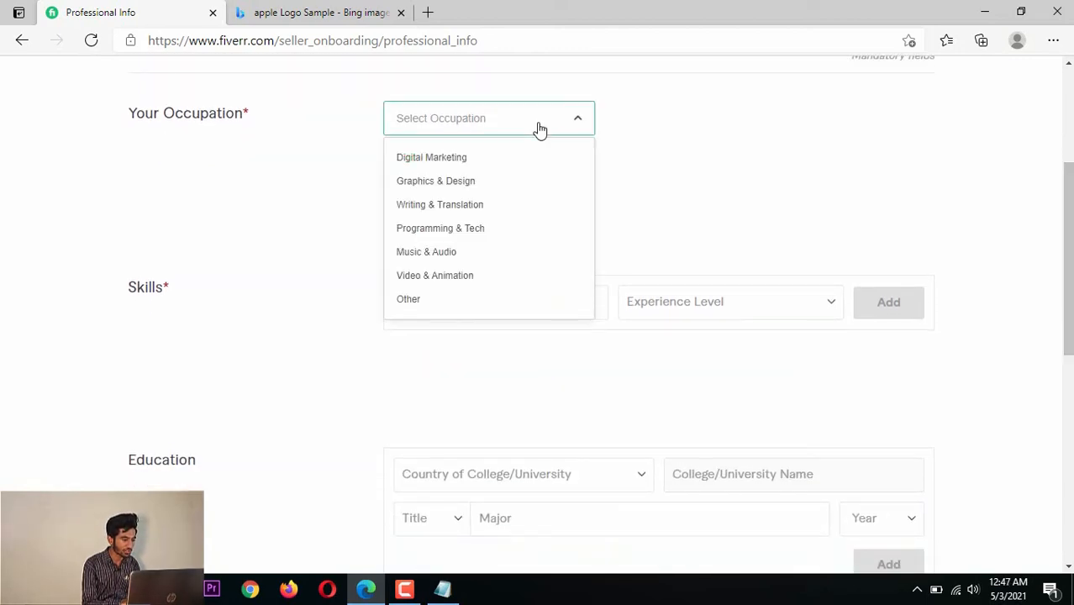
click(461, 190)
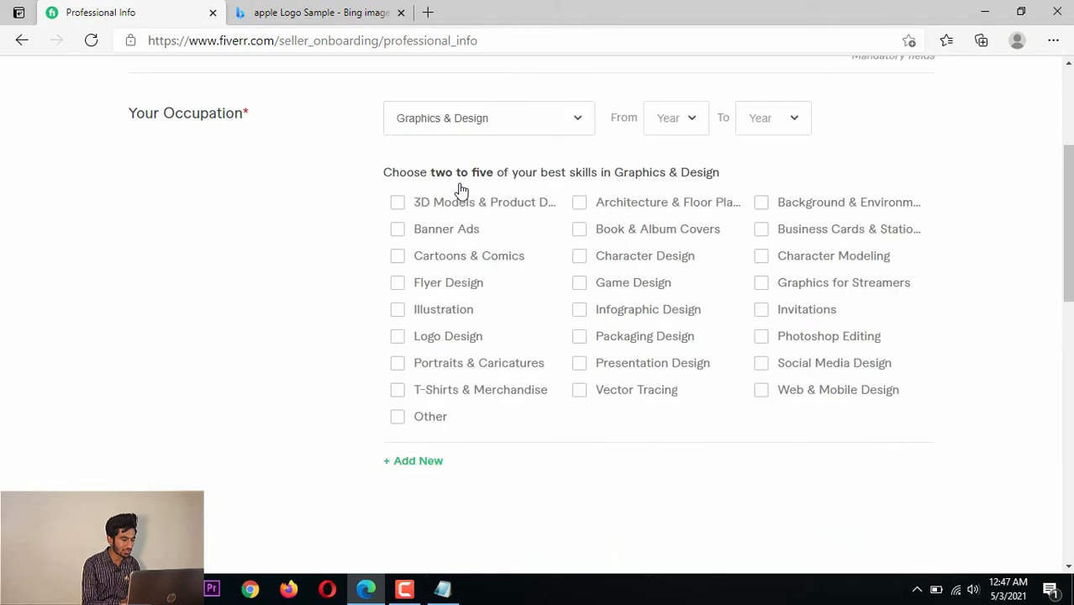
click(398, 259)
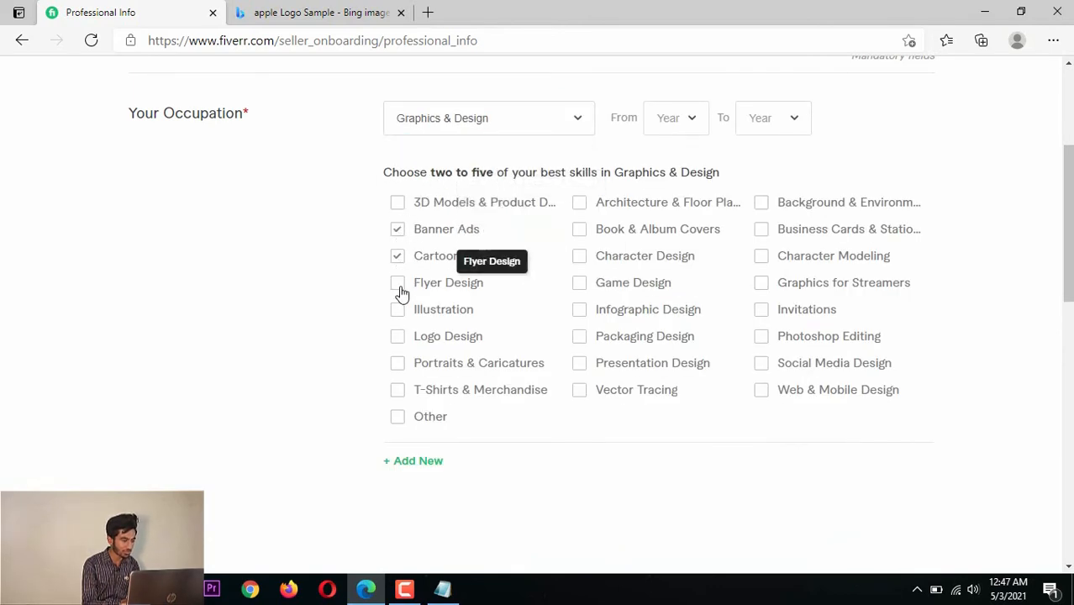
click(399, 287)
click(398, 316)
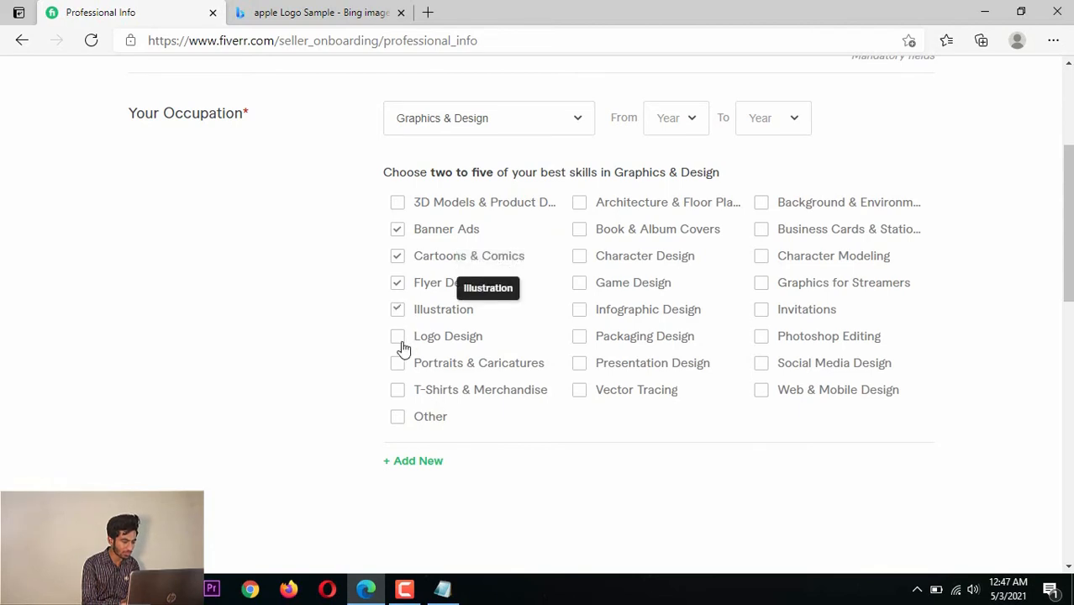
click(399, 341)
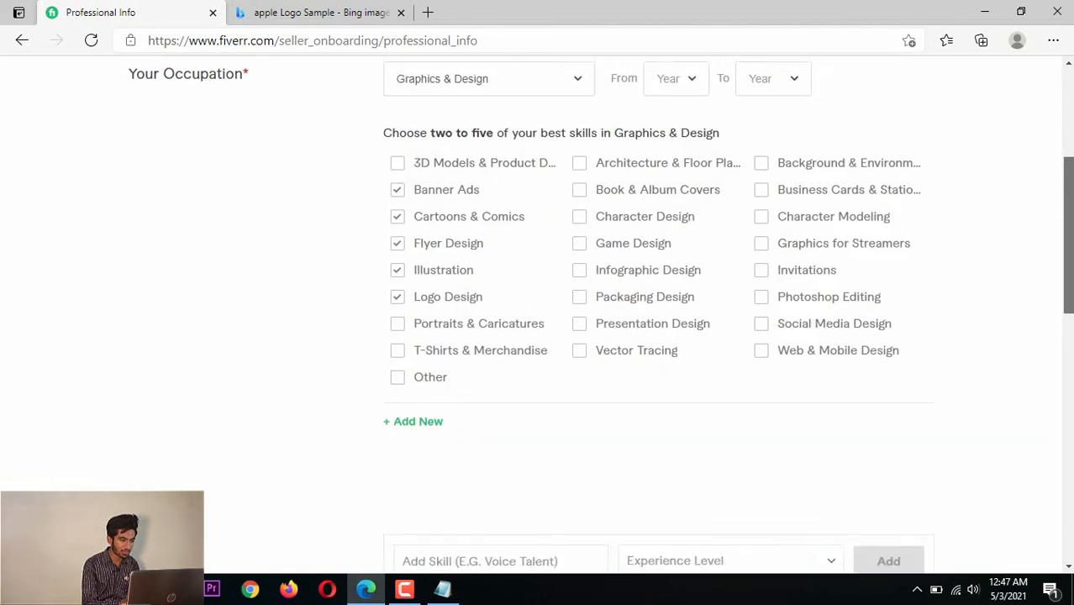
Set the Graphics & Design occupation years from 2018 to 2021.
click(677, 111)
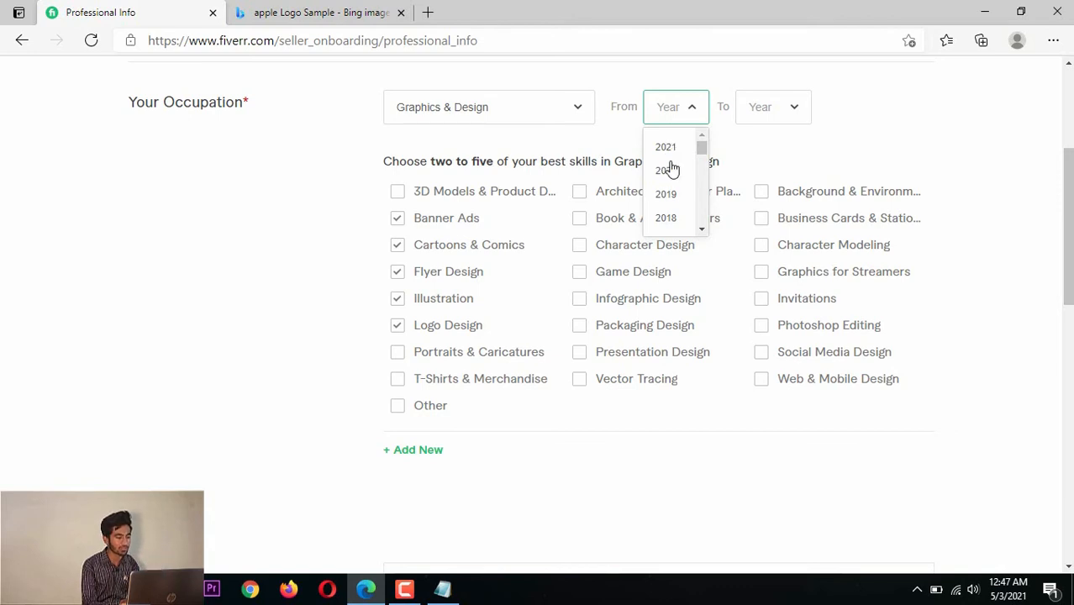
click(668, 221)
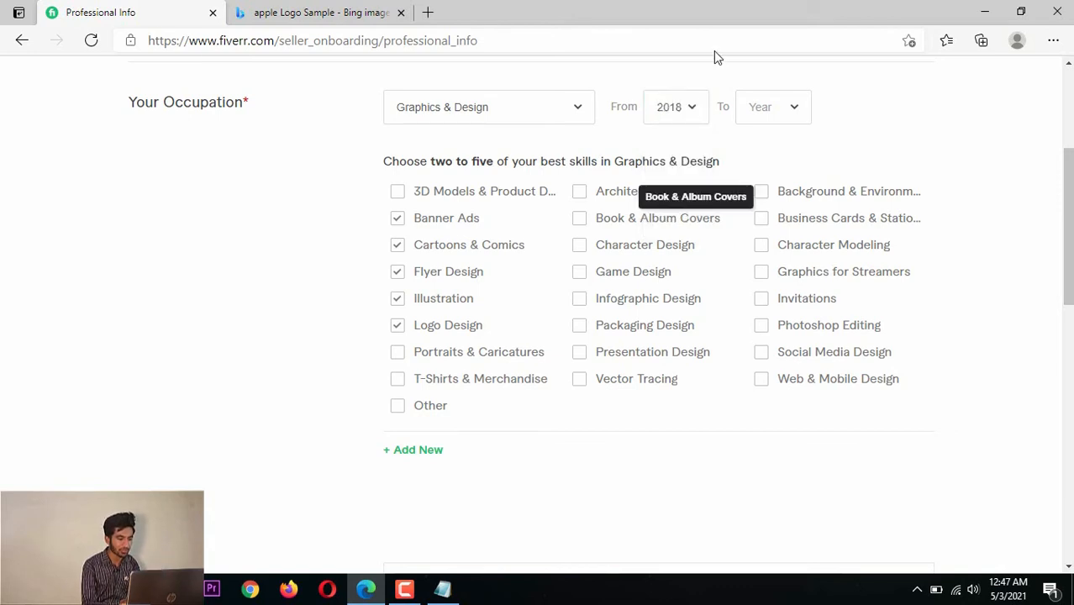
click(780, 111)
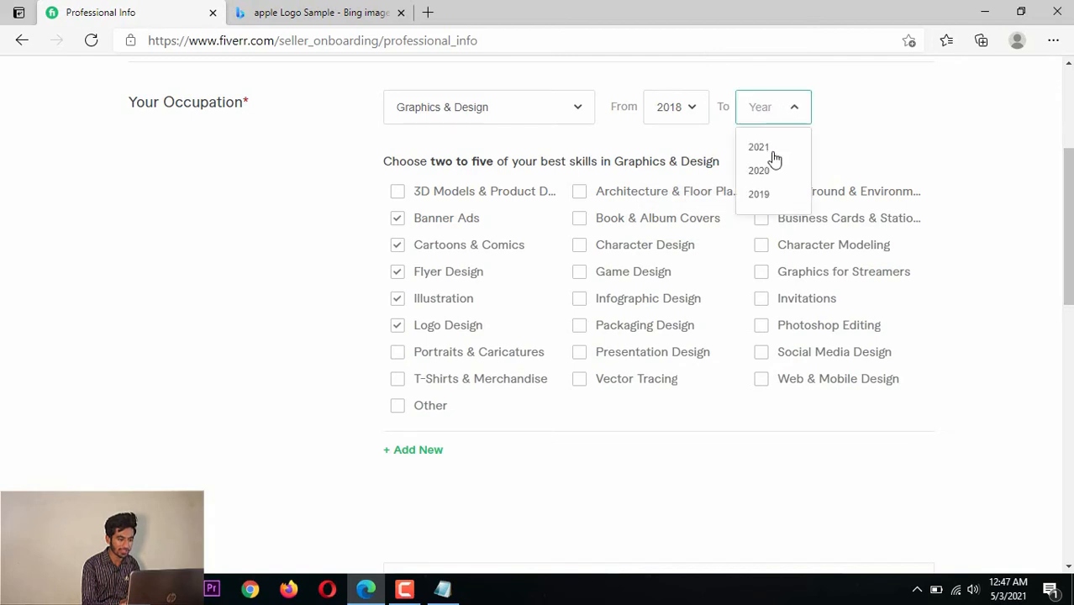
click(762, 147)
drag(1068, 168, 1068, 234)
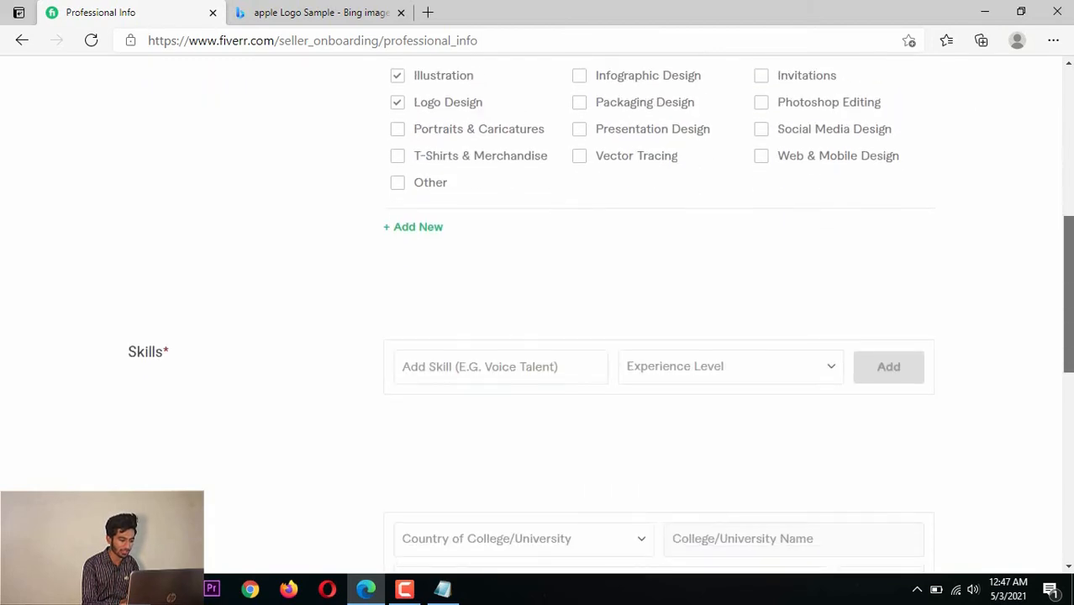
Add a second occupation, Video & Animation, spanning 2018 to 2021.
click(398, 232)
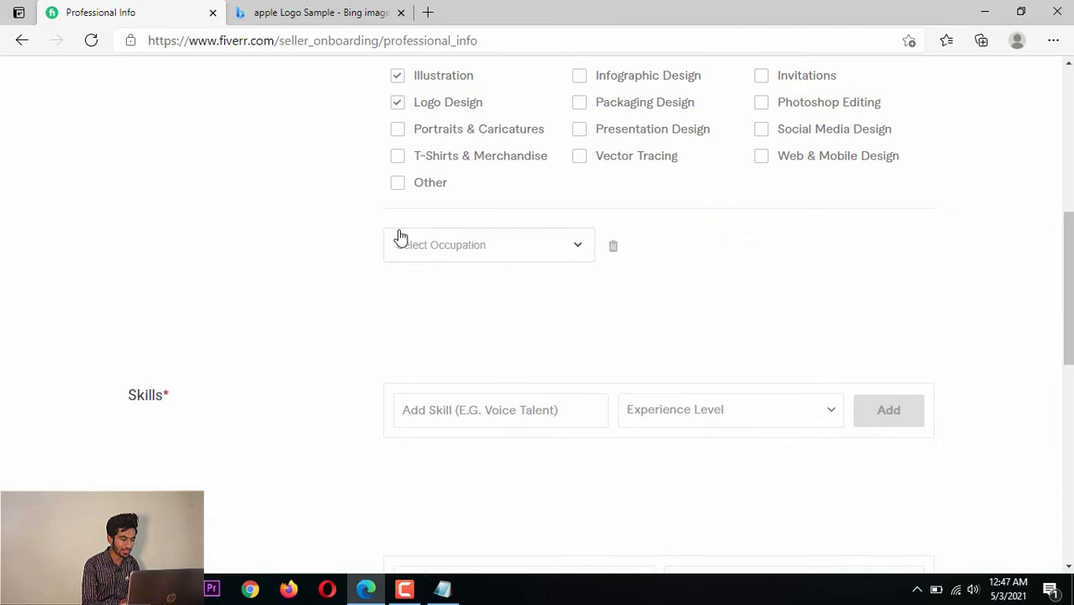
click(452, 248)
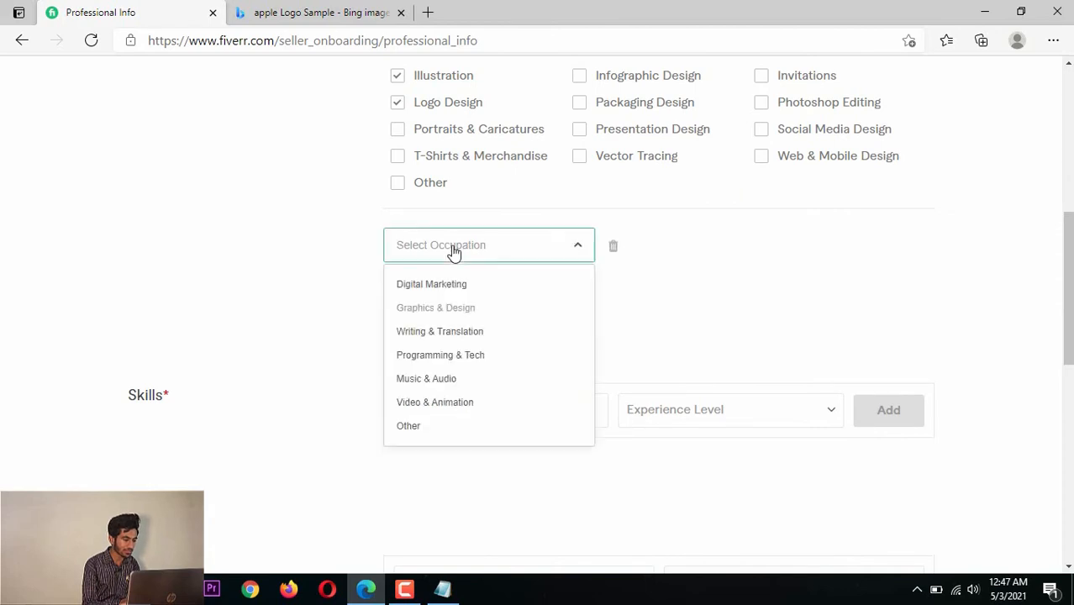
click(444, 402)
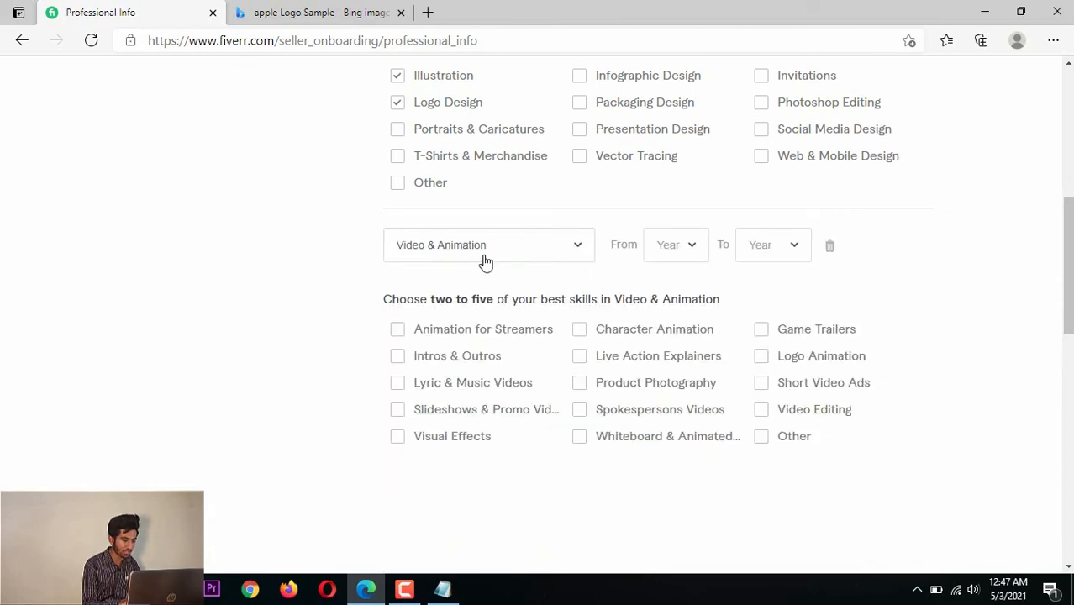
click(673, 244)
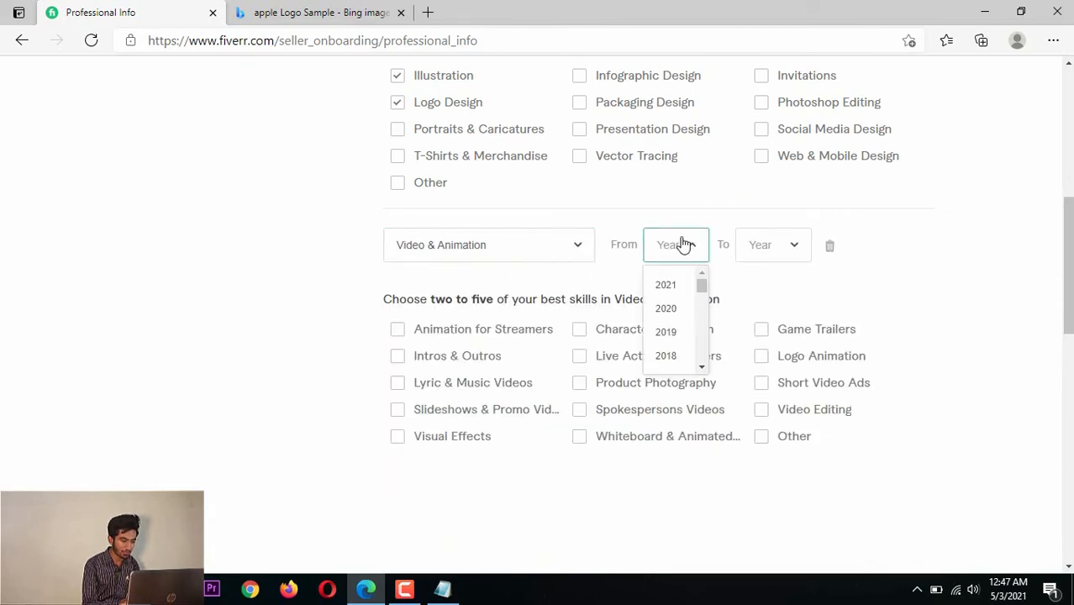
click(666, 355)
click(790, 247)
click(772, 285)
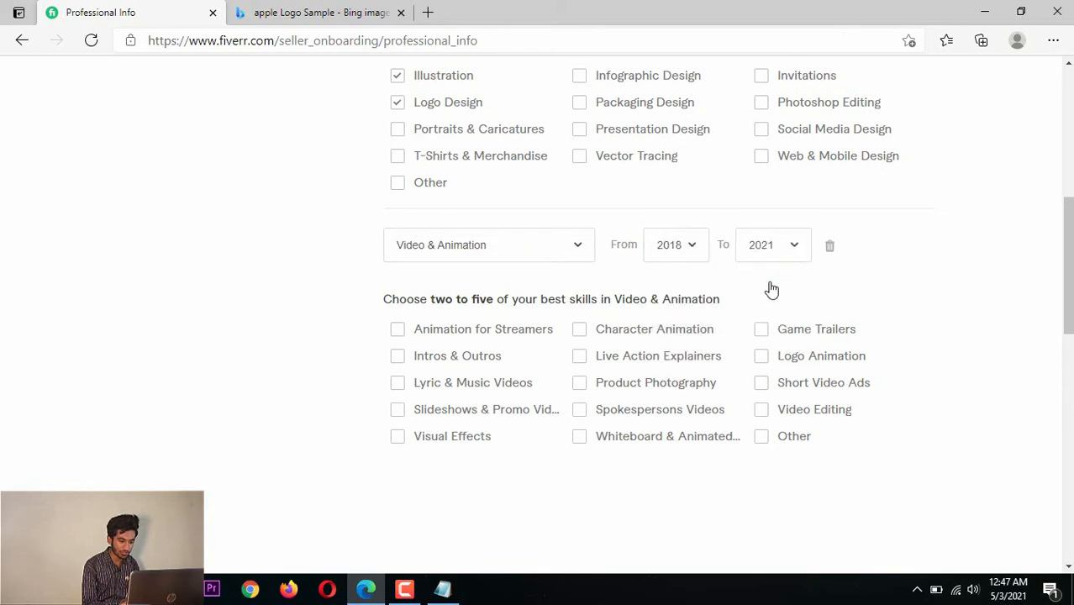
Check Intros & Outros, Visual Effects, Live Action Explainers and Spokespersons Videos skills.
click(397, 361)
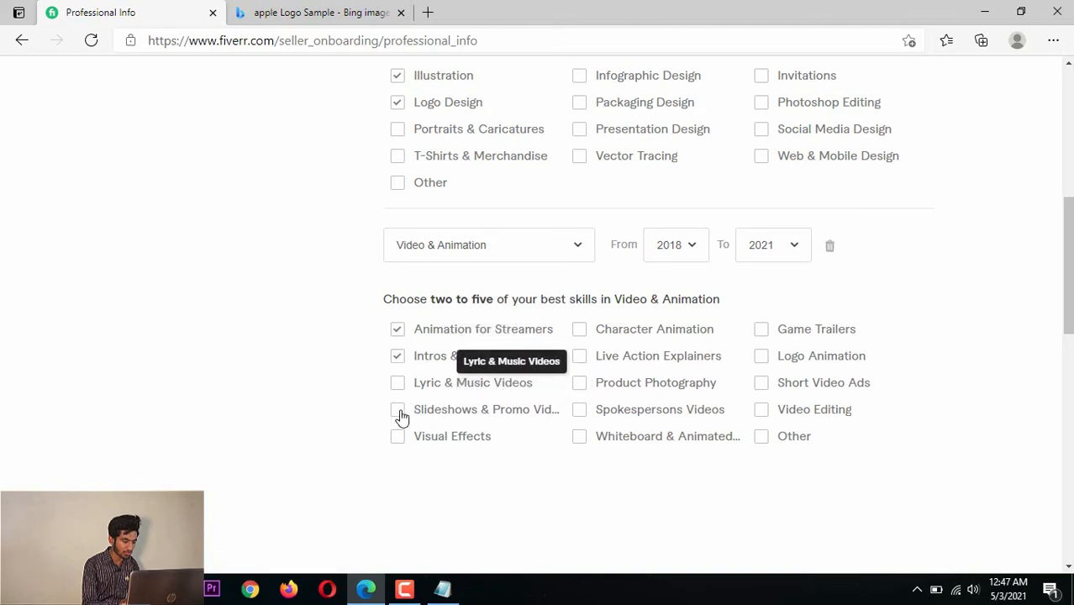
click(400, 437)
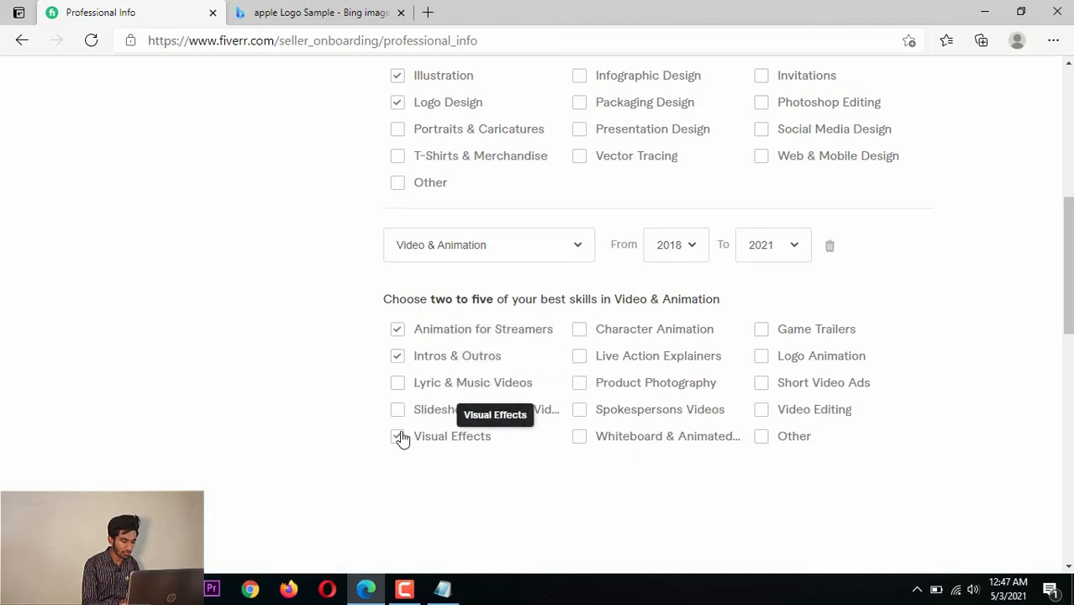
click(579, 357)
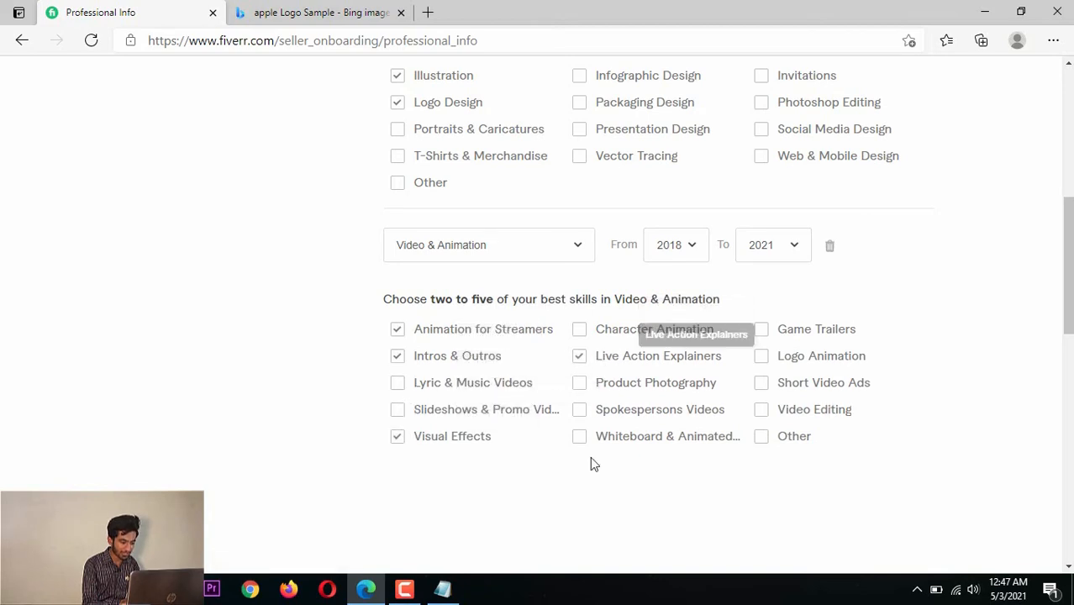
click(580, 411)
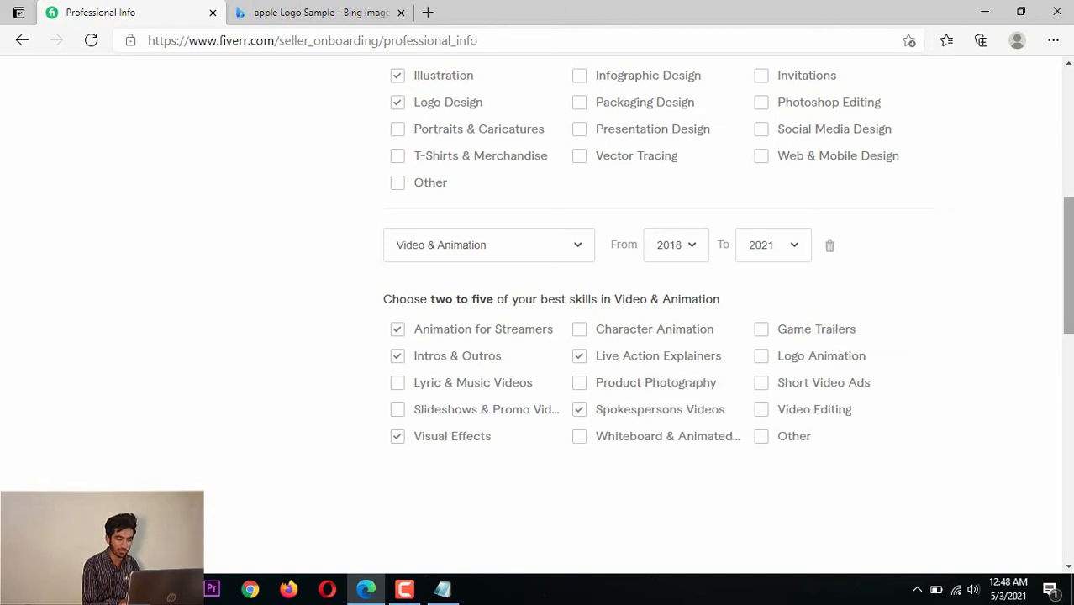
drag(1065, 208, 1070, 349)
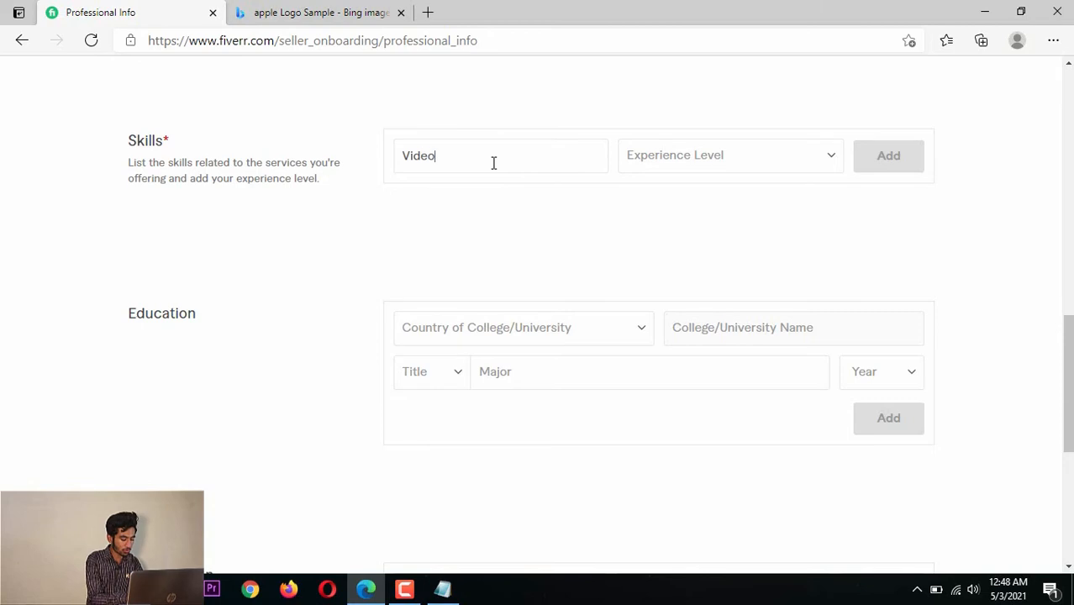
Add Video Editing to the Skills list at Expert level.
text(g)
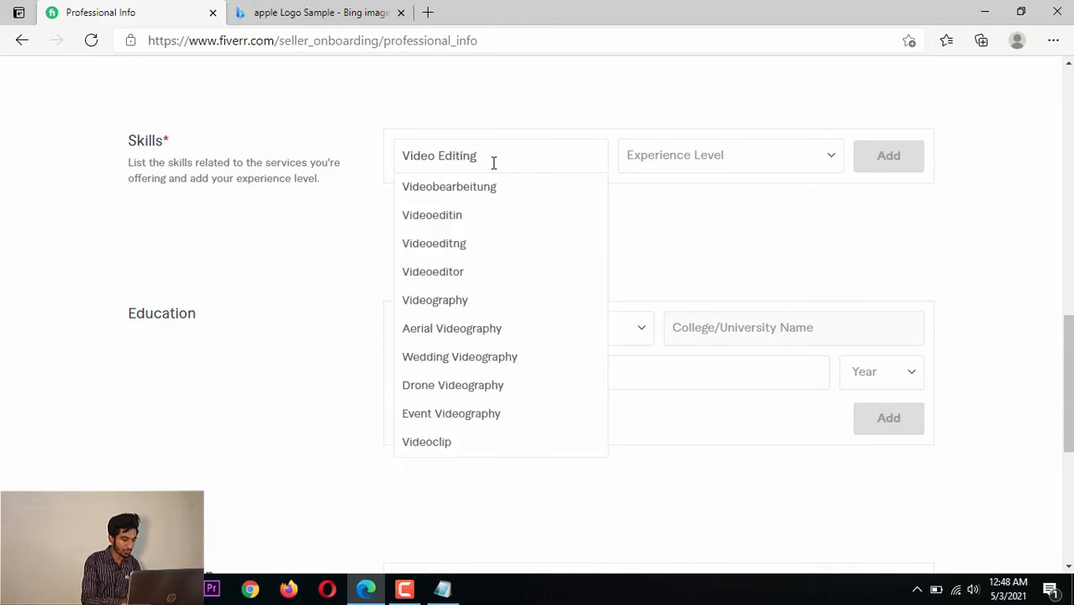
click(480, 190)
click(732, 151)
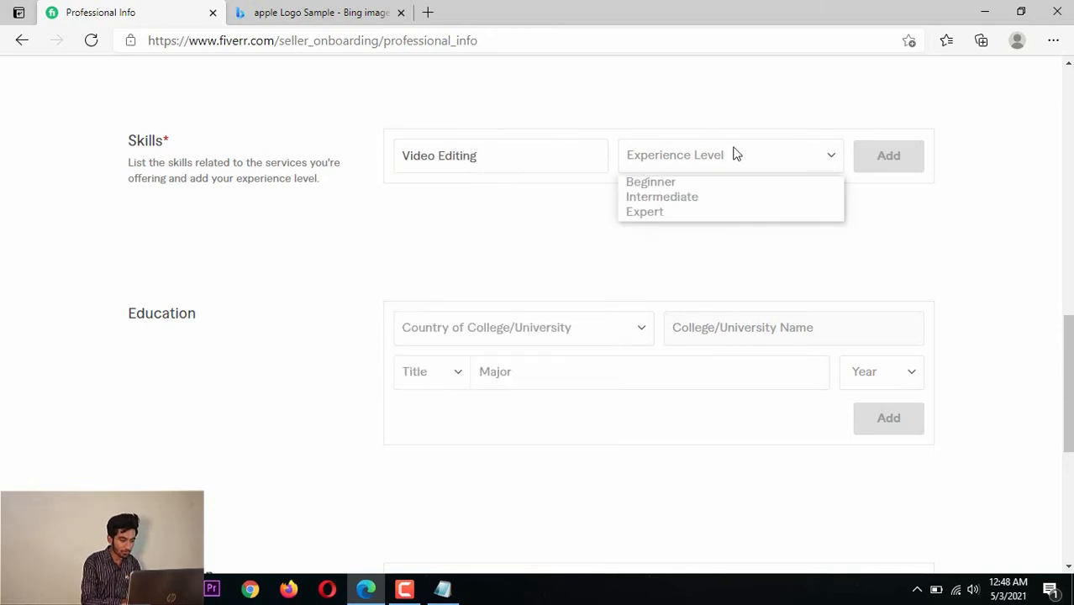
click(722, 212)
click(891, 161)
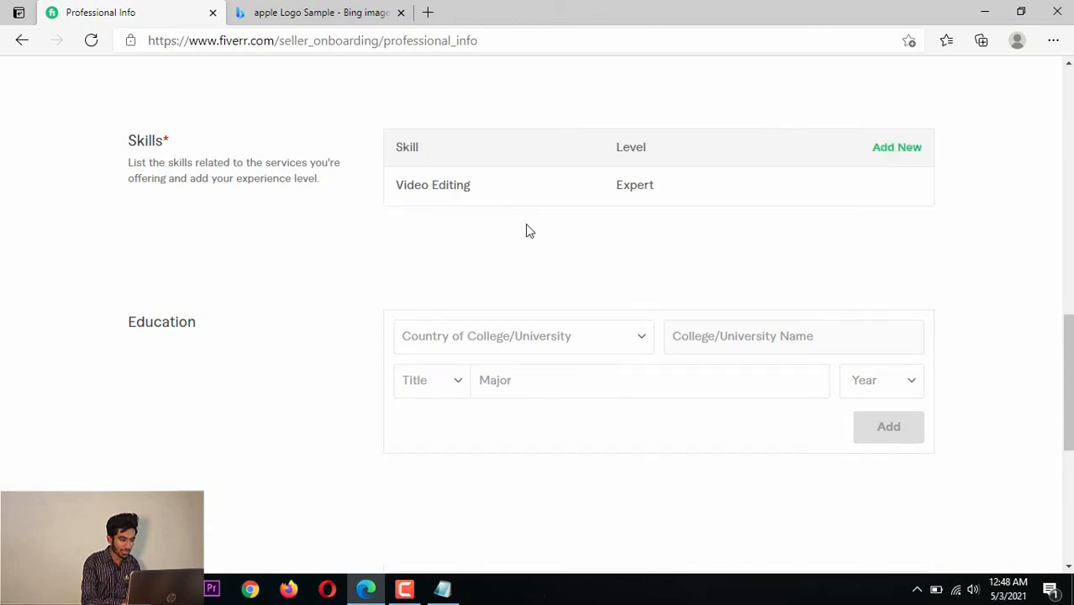
Add the skill 'Graphicsdesignr' at Expert level.
click(893, 148)
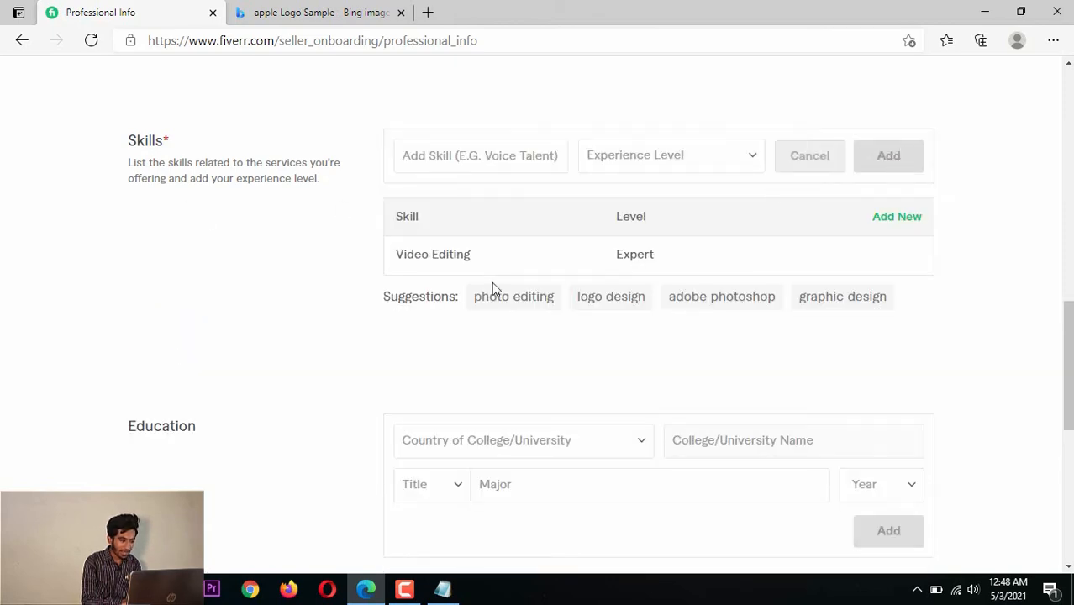
click(480, 155)
text(G)
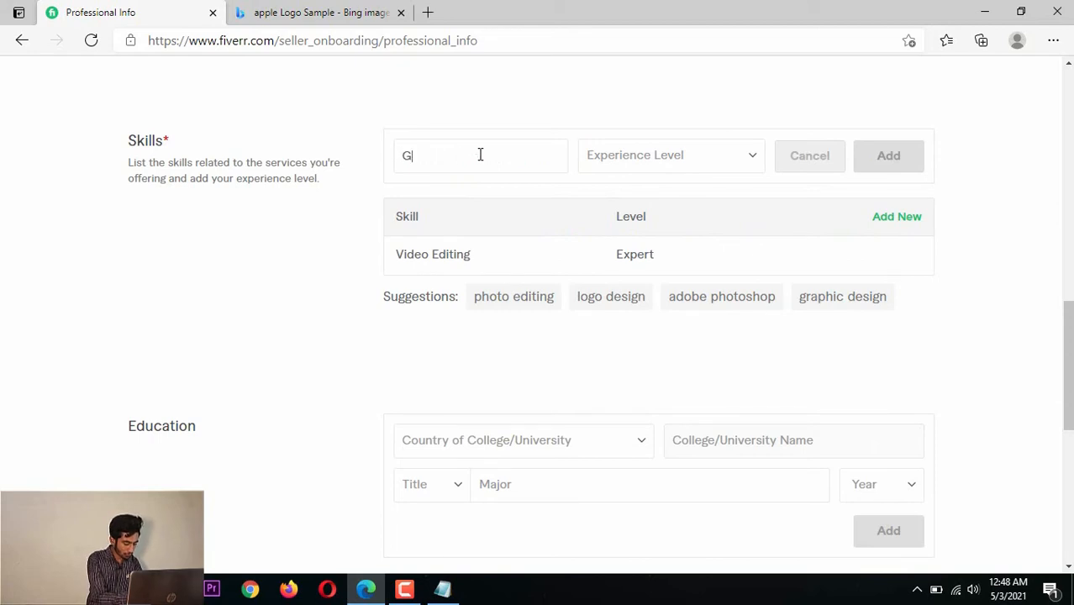
text(raphic)
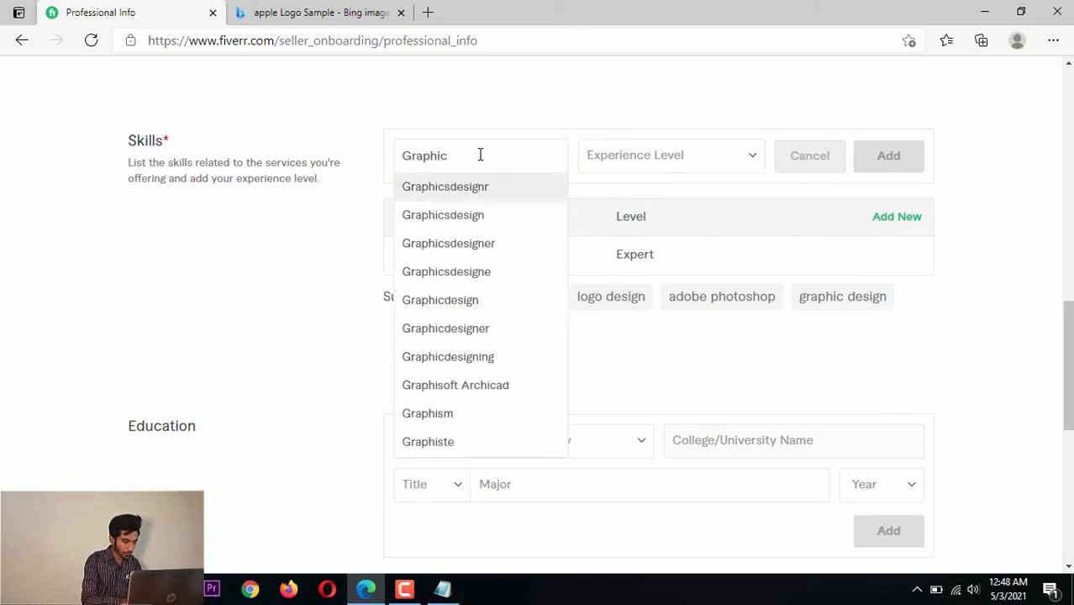
text(sdesignr)
click(662, 159)
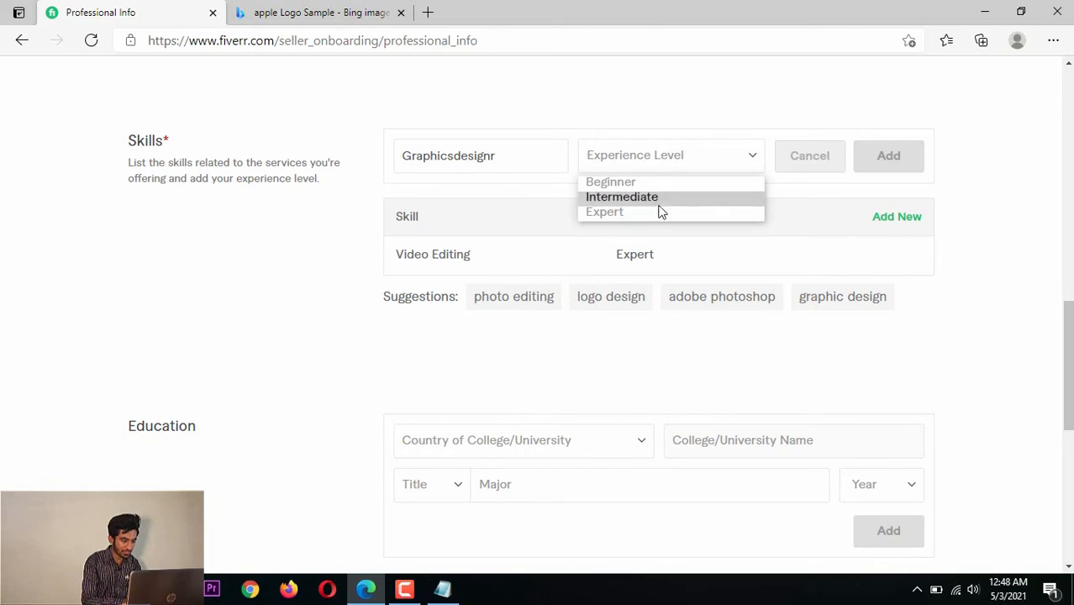
click(654, 210)
click(866, 172)
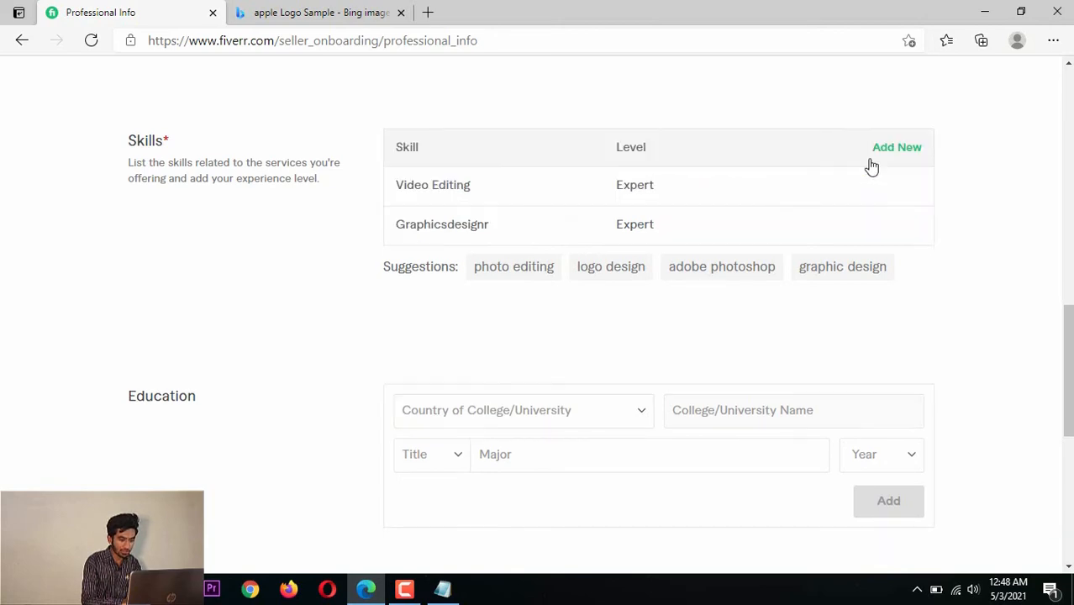
Add the skill '2d Animation' at Expert level.
click(897, 153)
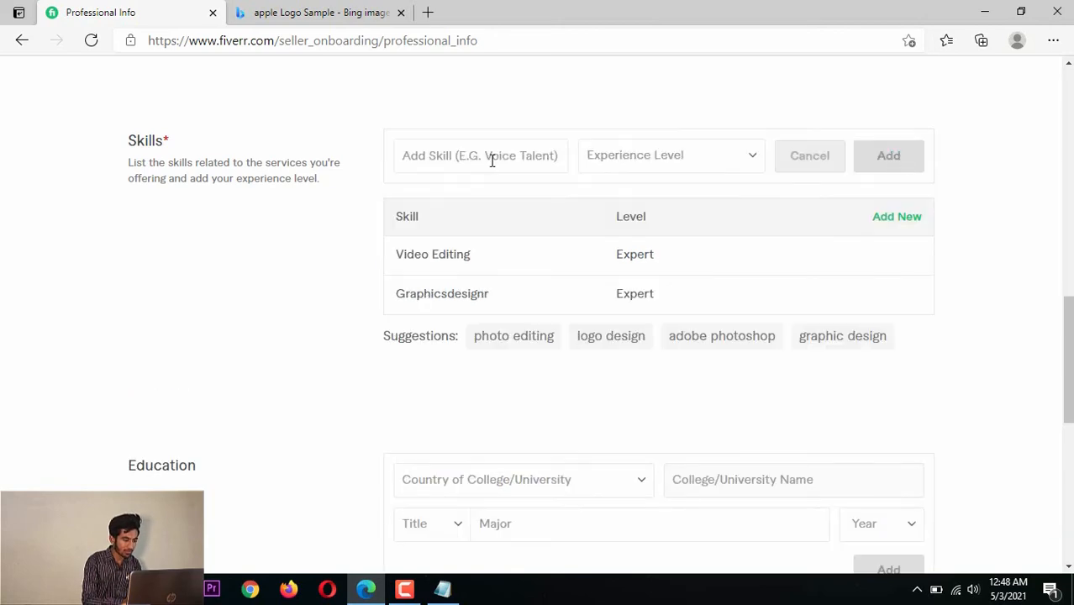
text(2d A)
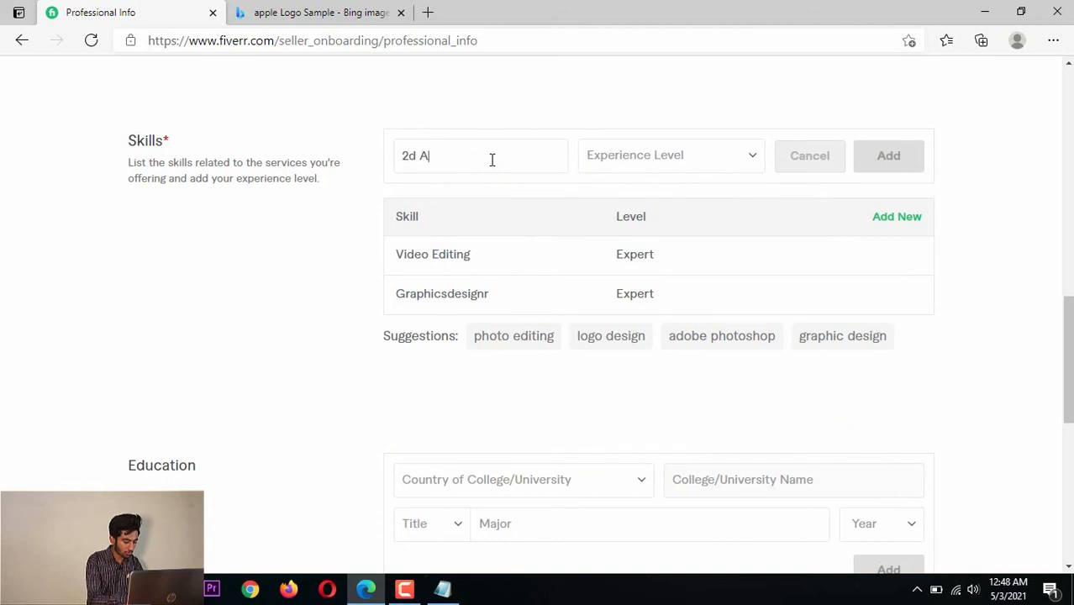
text(nimations)
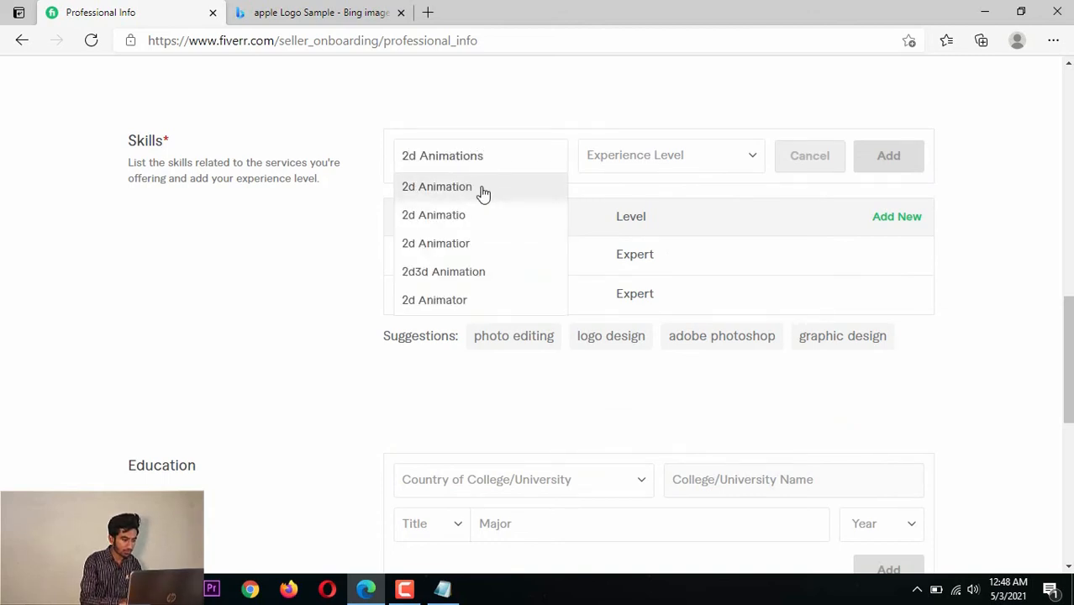
key(BackSpace)
click(661, 165)
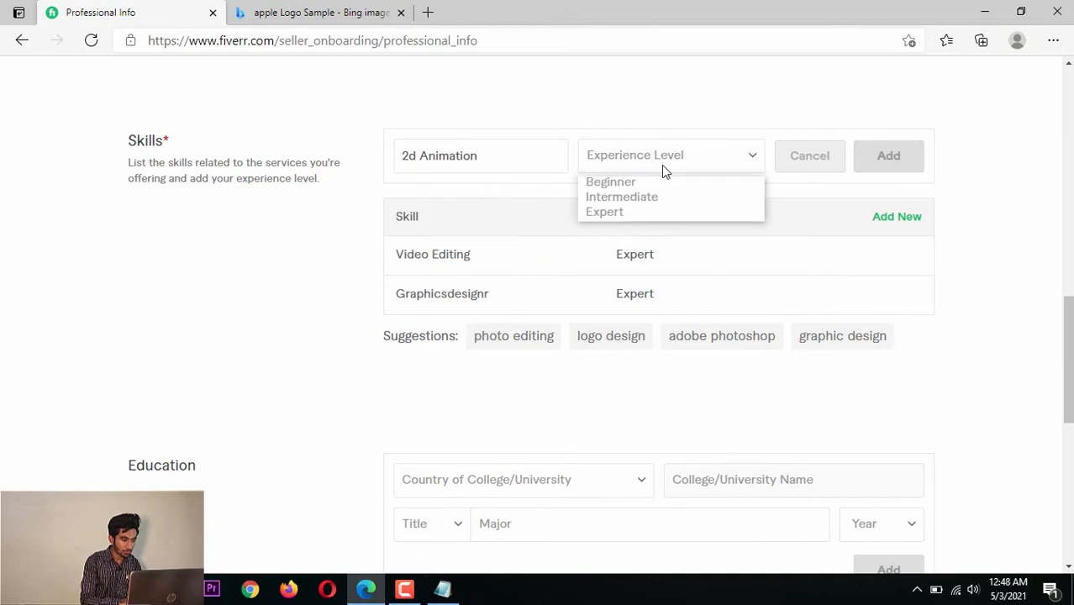
click(670, 213)
click(889, 155)
scroll(889, 155, down, 2)
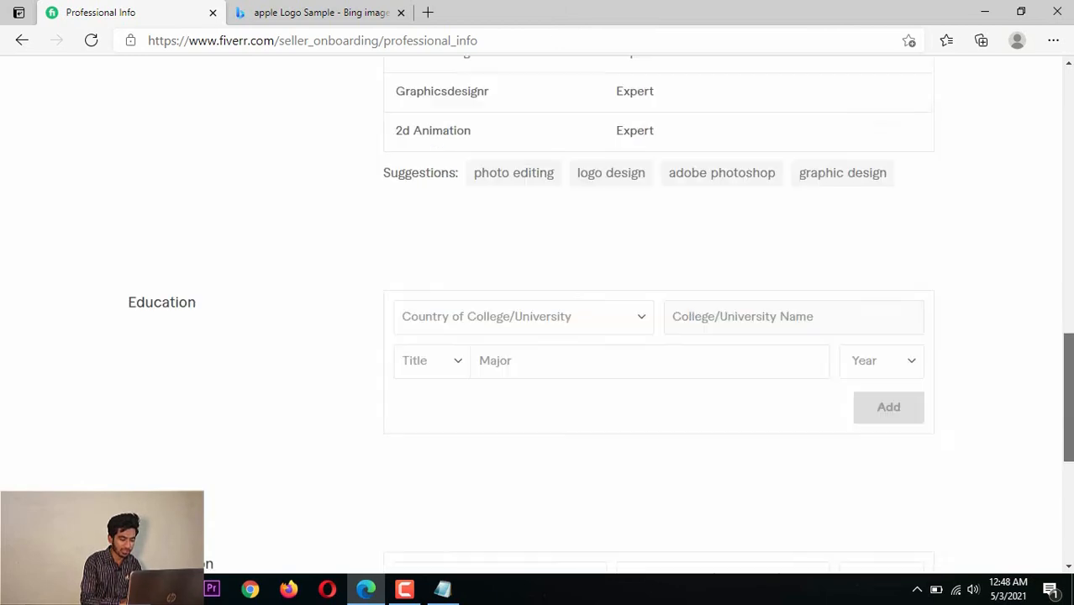
Set the education country to Pakistan and the university to NUST.
scroll(815, 352, down, 2)
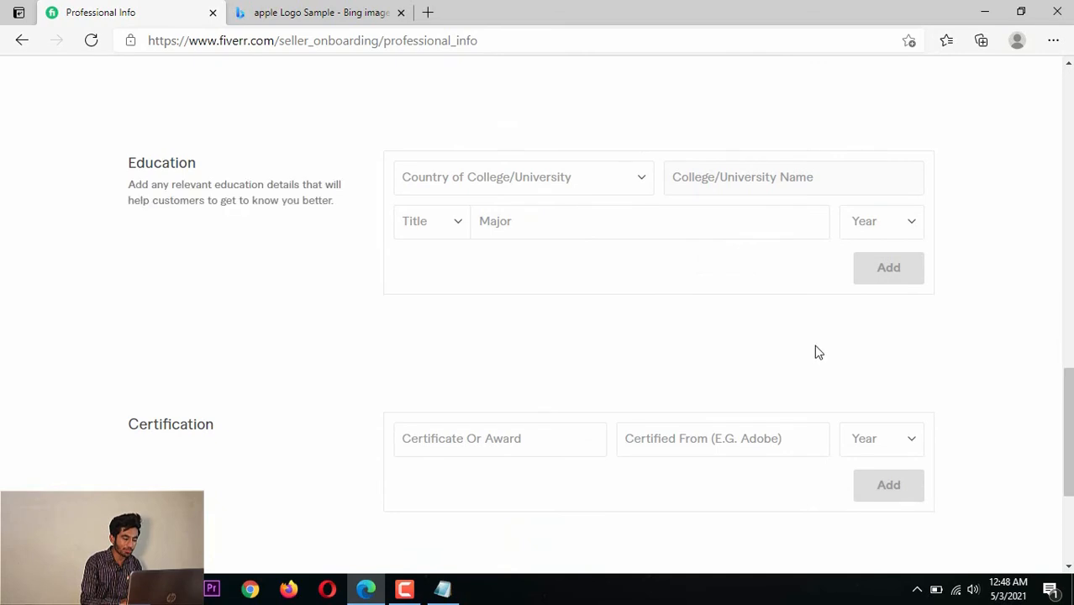
click(501, 179)
text(p)
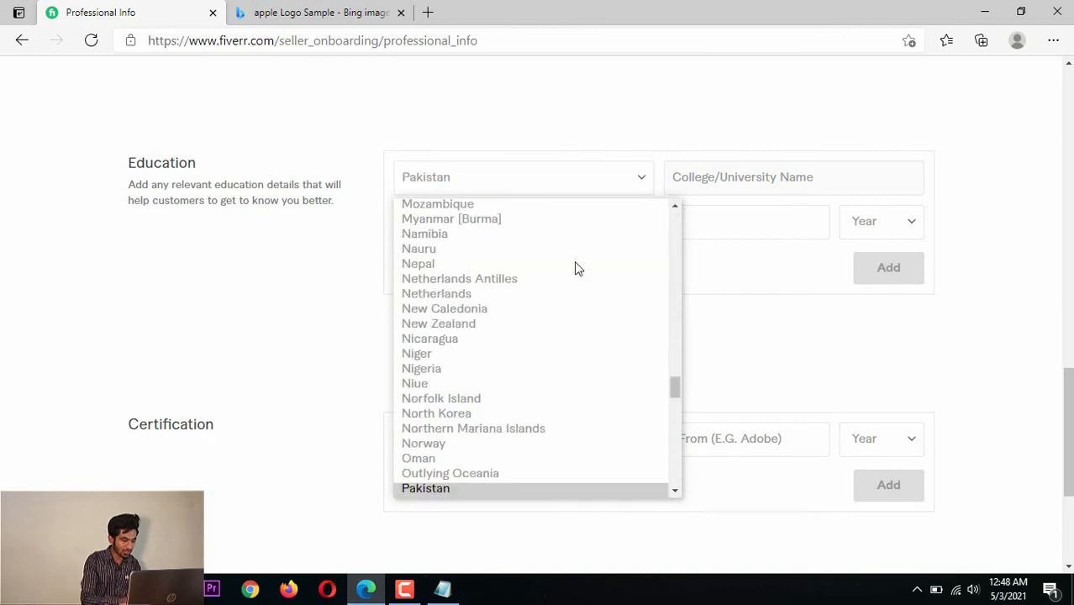
click(438, 490)
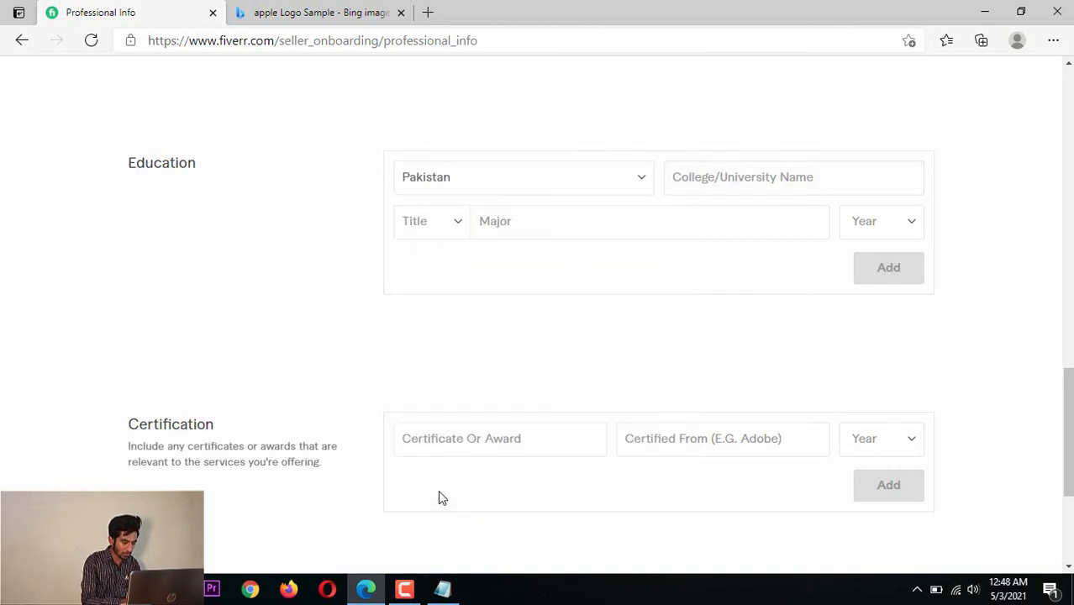
click(728, 175)
text(NUST)
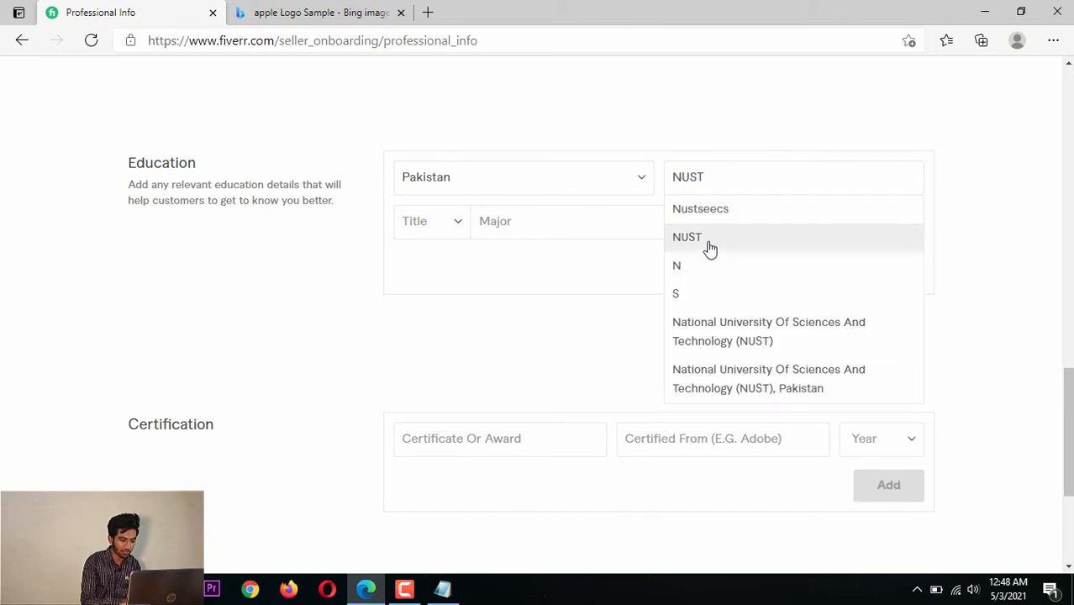
click(702, 243)
Enter a B.Sc. in Computerengineering graduating 2017 and save the education entry.
click(458, 229)
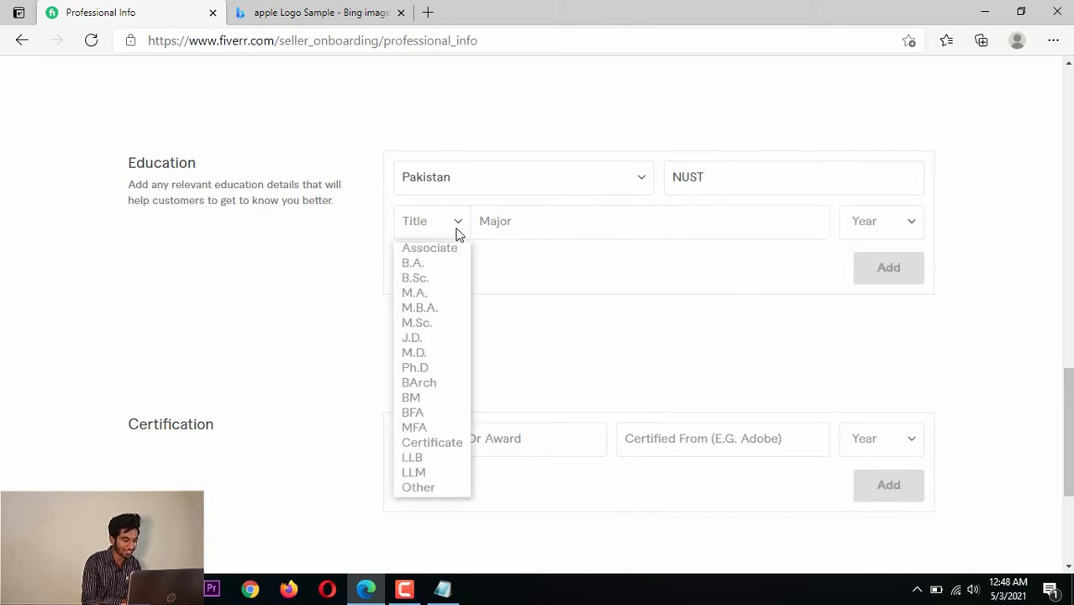
click(434, 285)
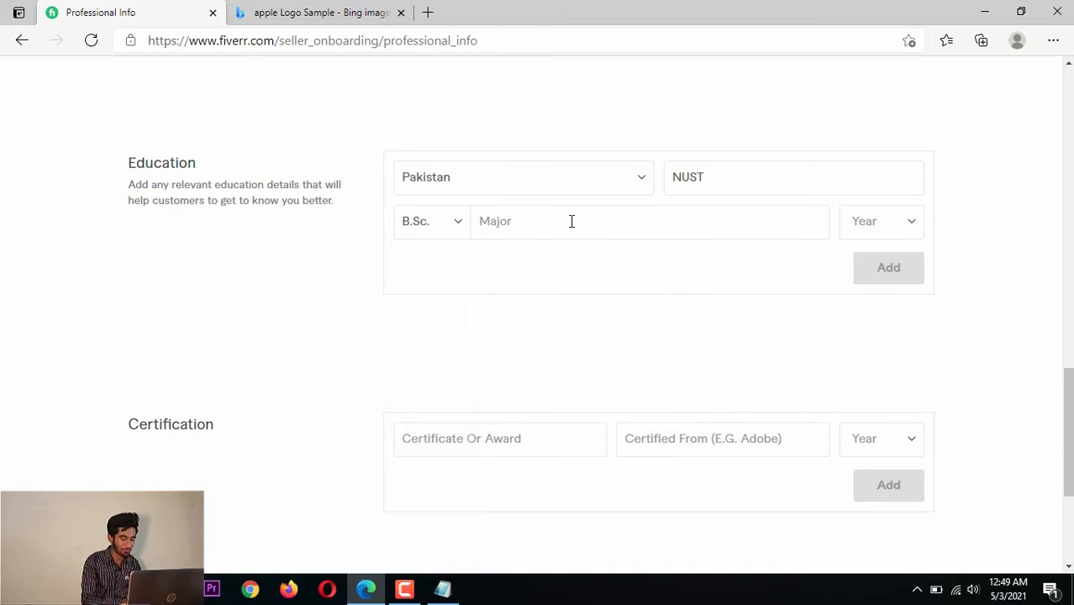
click(572, 221)
text(Compu)
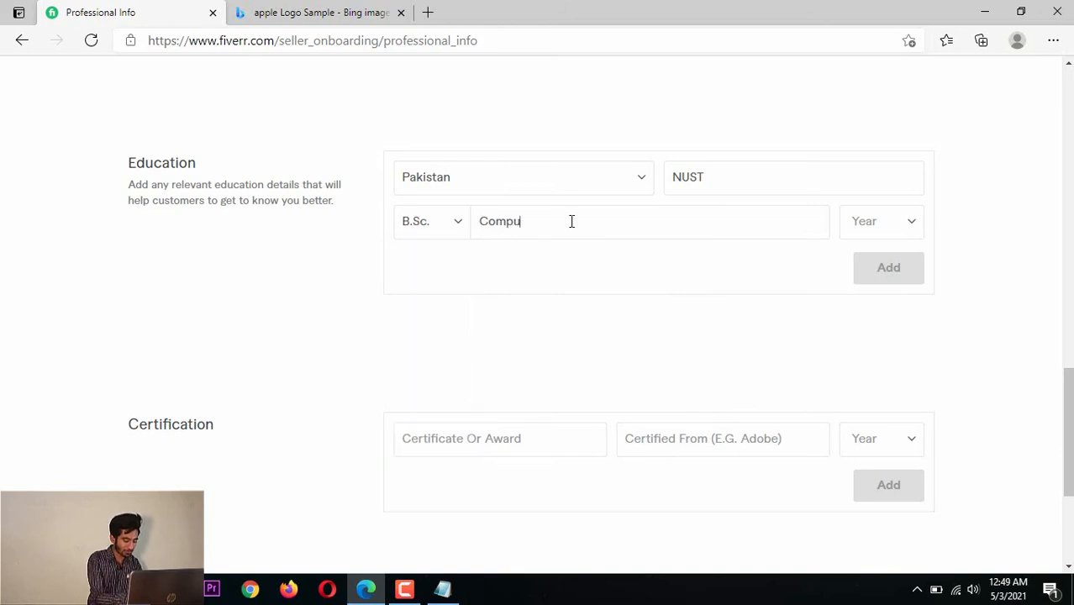
text(ter)
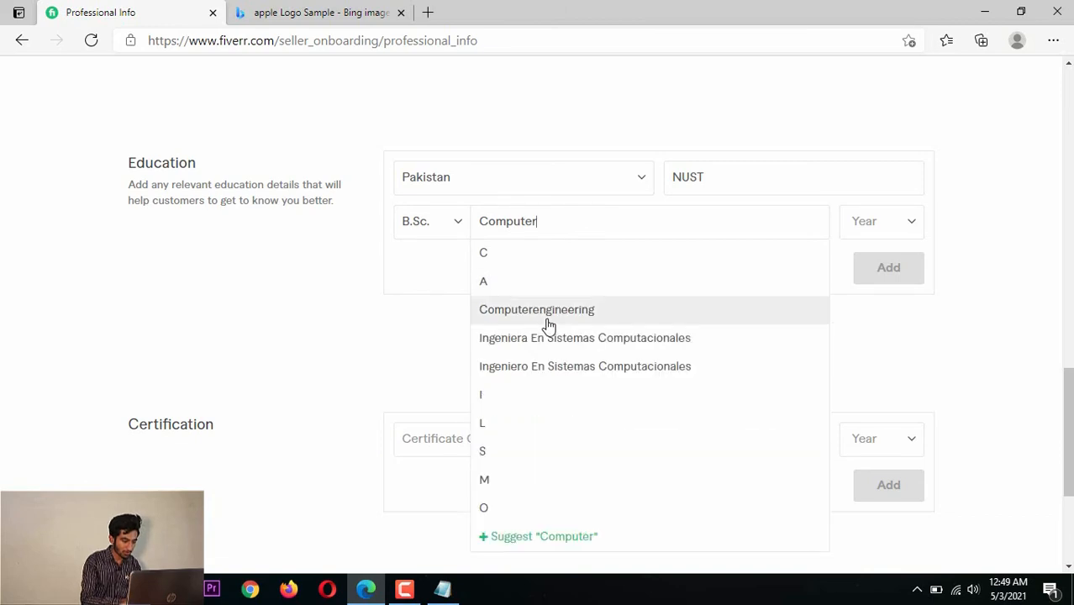
click(548, 311)
click(909, 224)
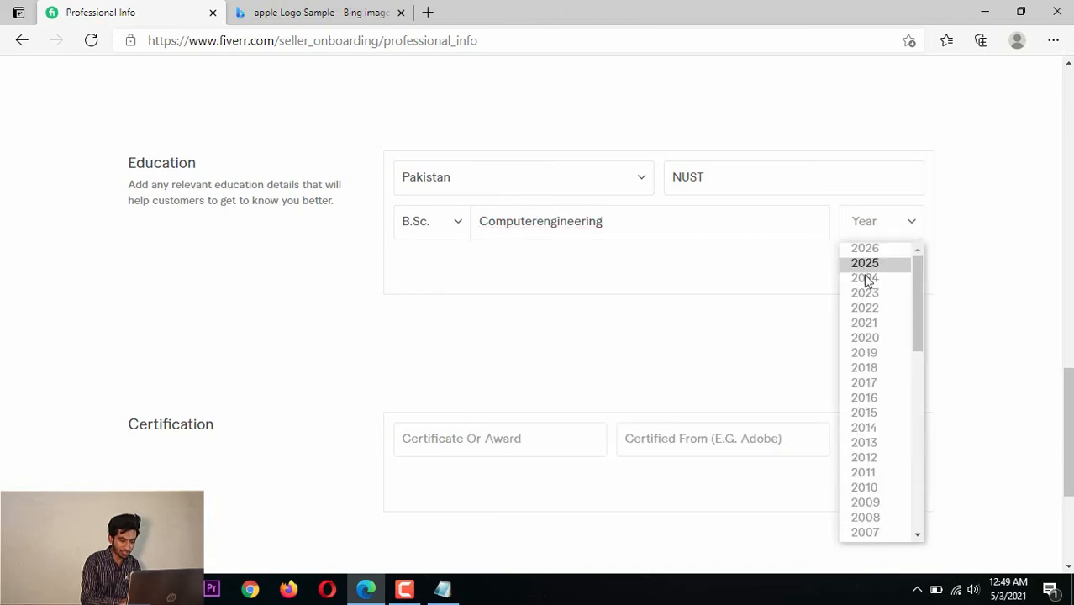
click(865, 383)
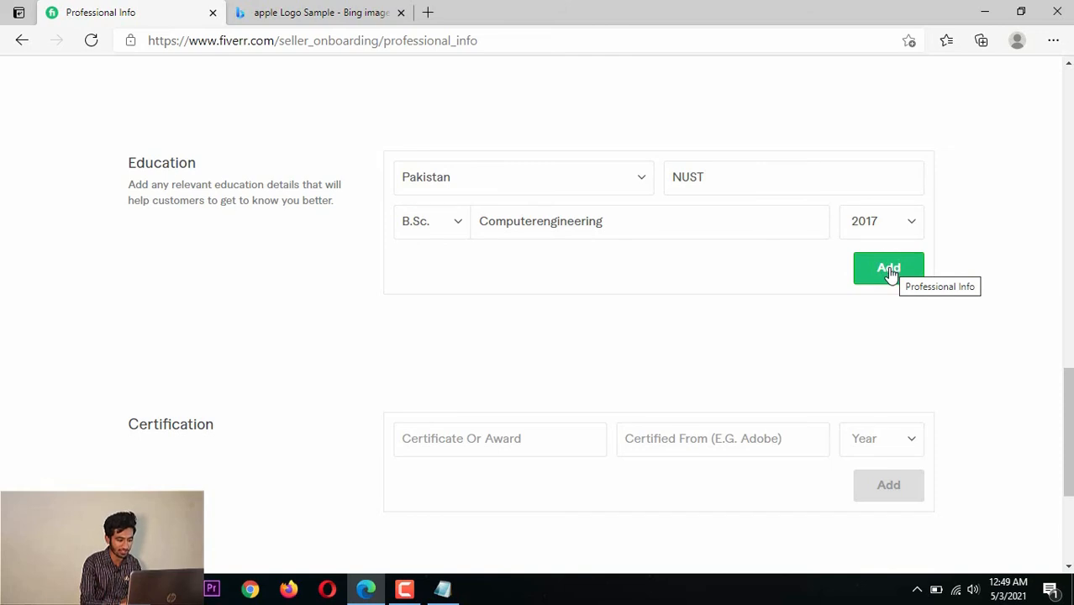
click(890, 271)
Skip Certification and Personal Website and proceed to the Linked Accounts step.
scroll(1066, 429, down, 1)
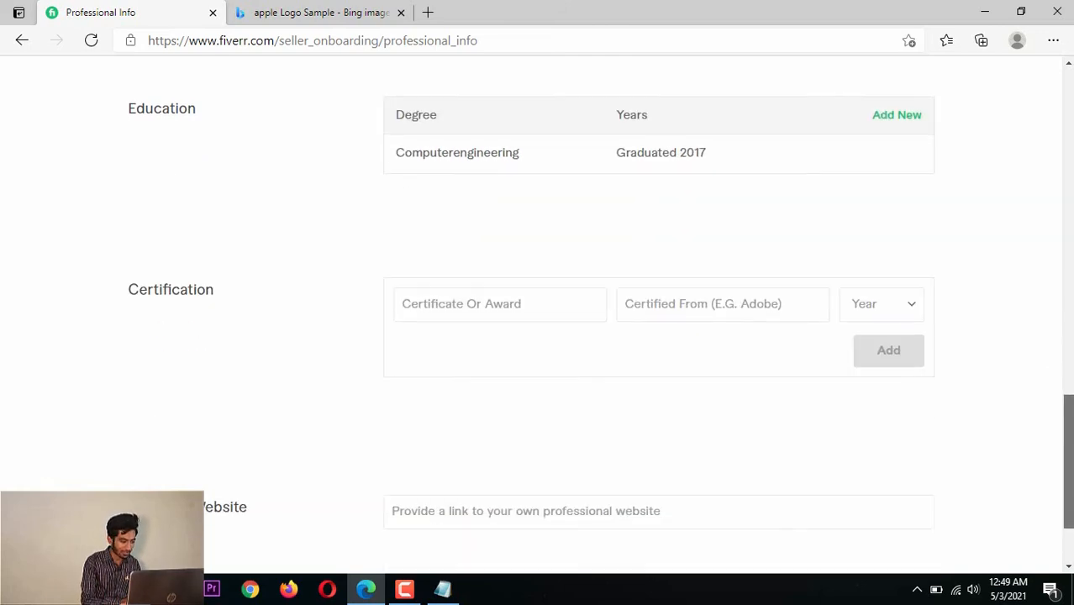
drag(1069, 445, 1069, 468)
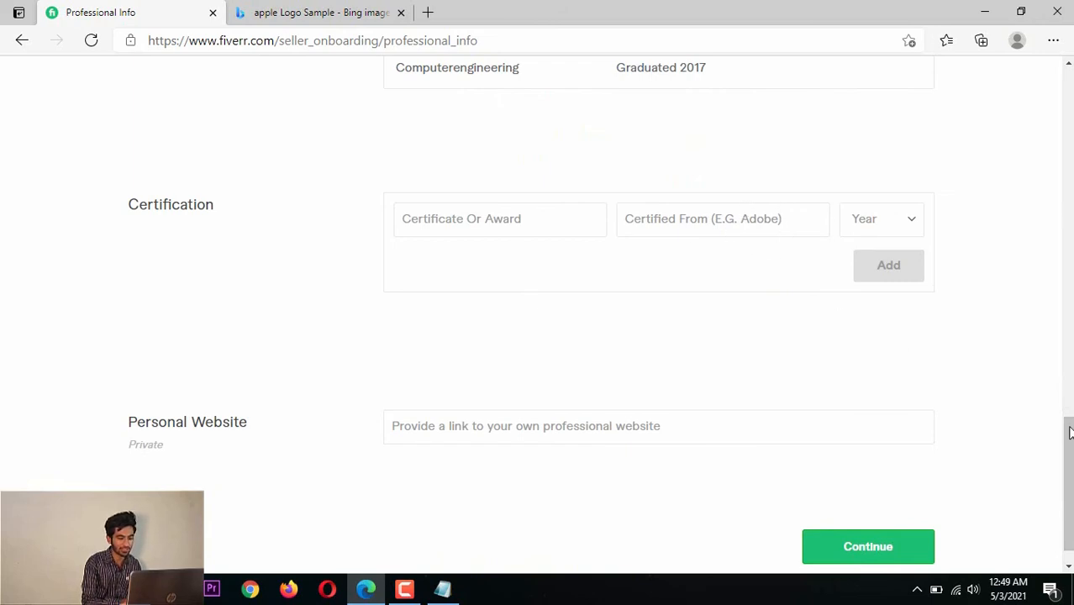
drag(1069, 470, 1069, 481)
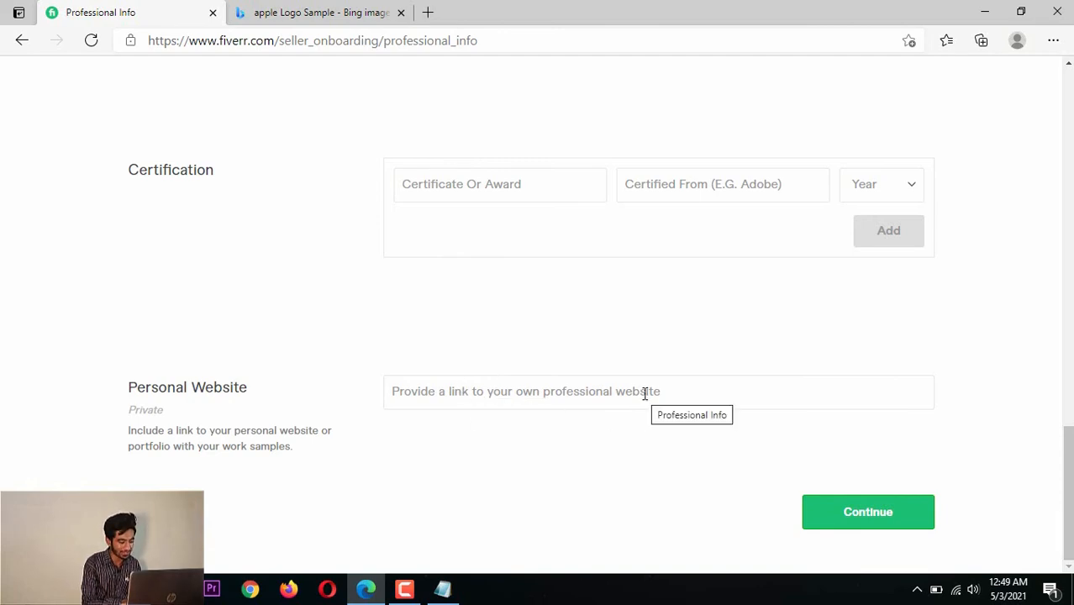
click(869, 512)
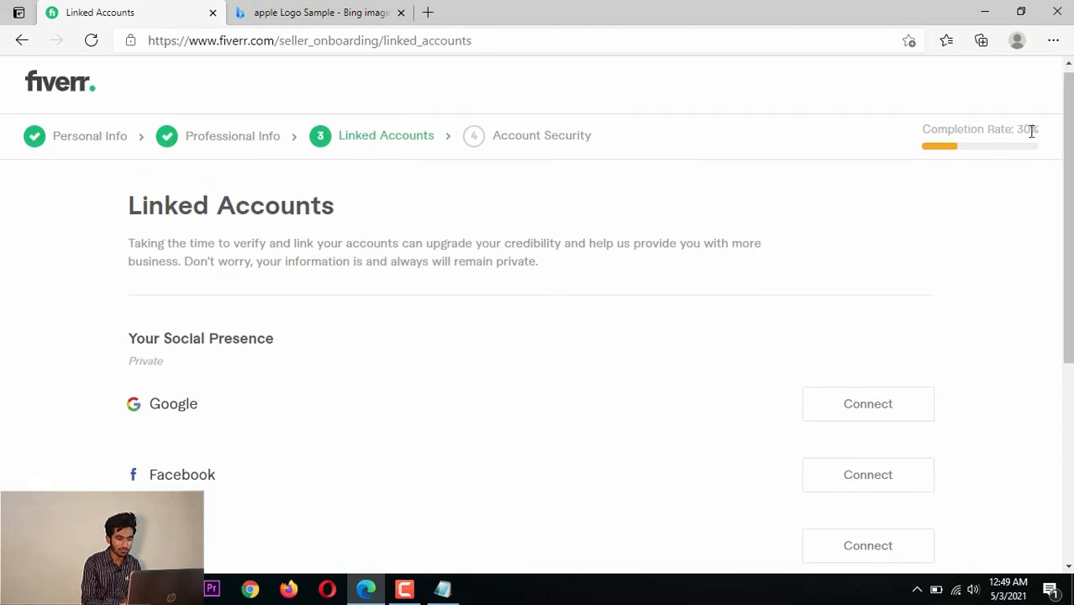
Dismiss the Google connect popup without linking and proceed to Account Security.
scroll(1068, 252, down, 2)
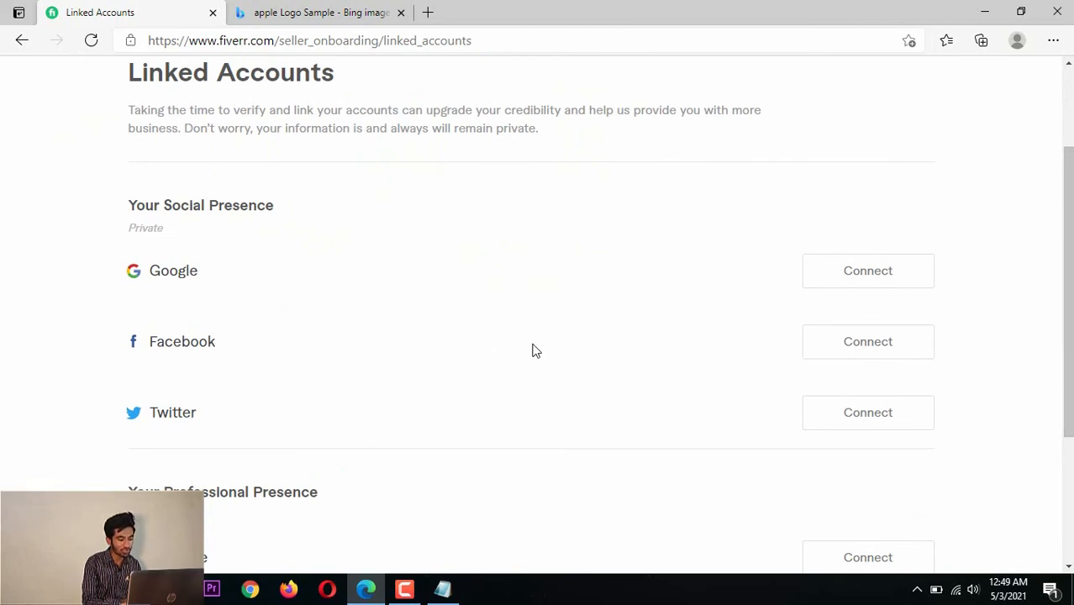
drag(1068, 173, 1066, 230)
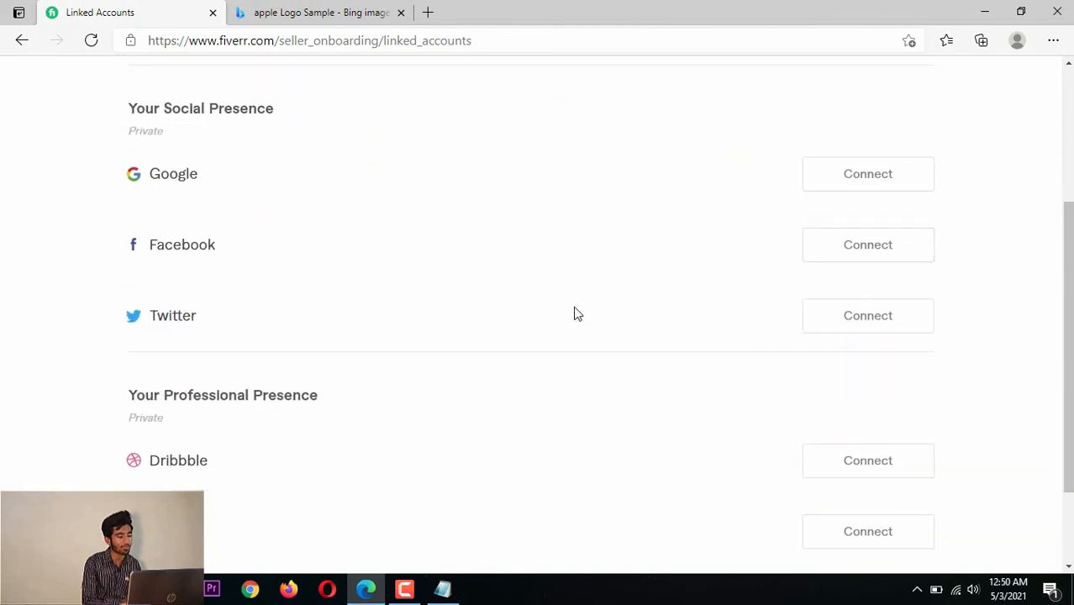
click(870, 173)
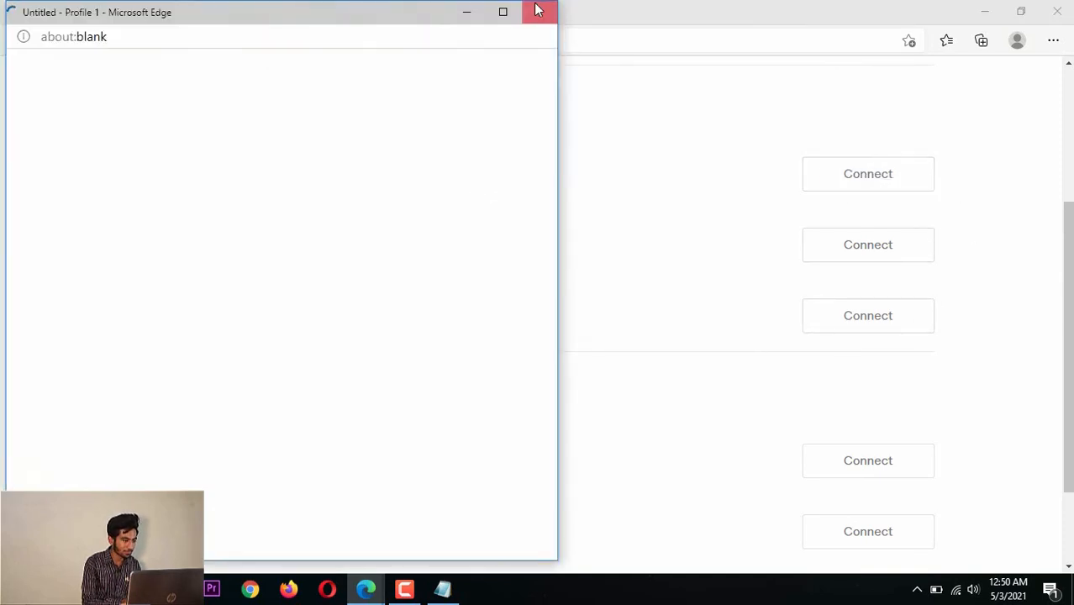
click(538, 11)
scroll(538, 303, down, 2)
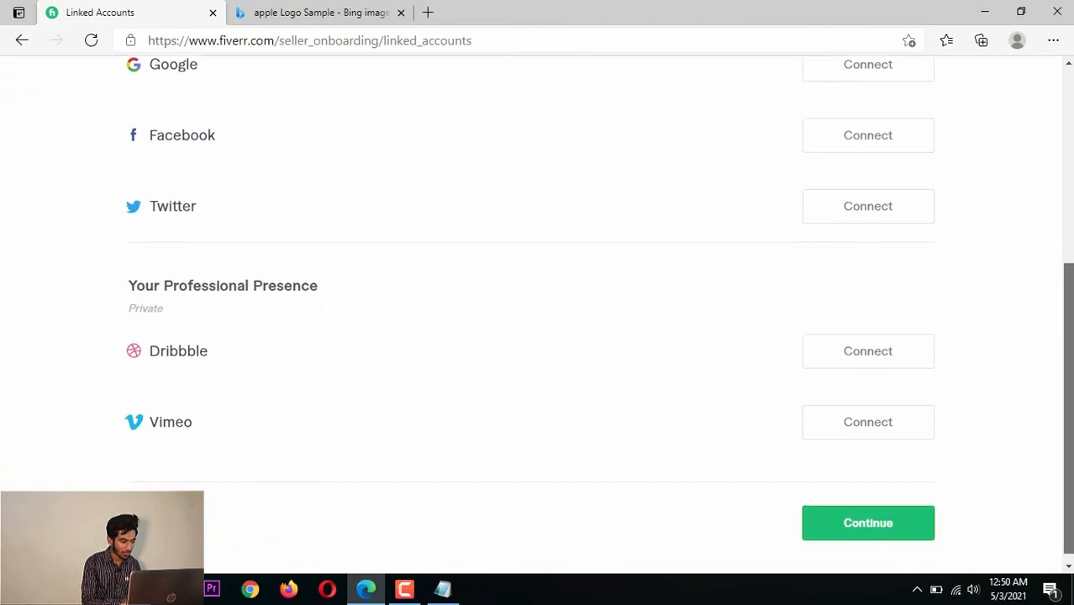
click(854, 515)
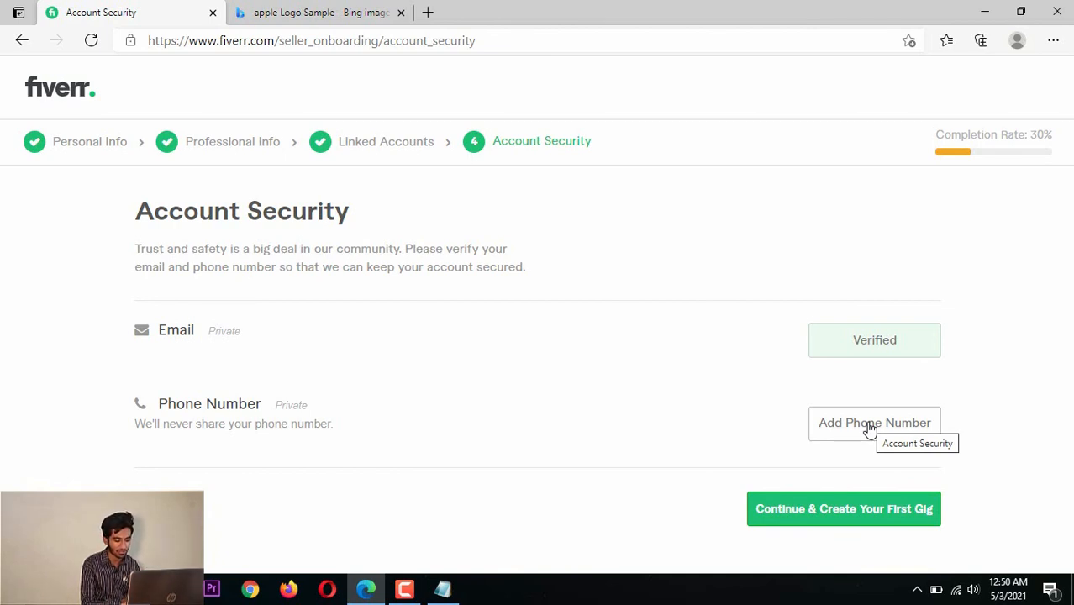
Enter the phone number, submit the SMS verification code, and acknowledge the success message.
click(870, 427)
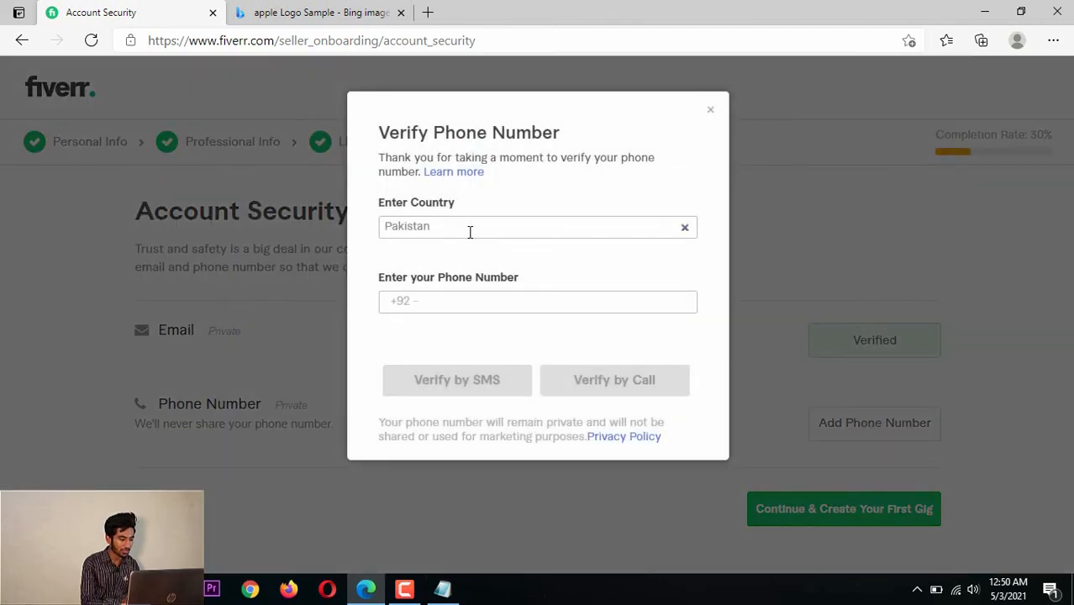
click(464, 307)
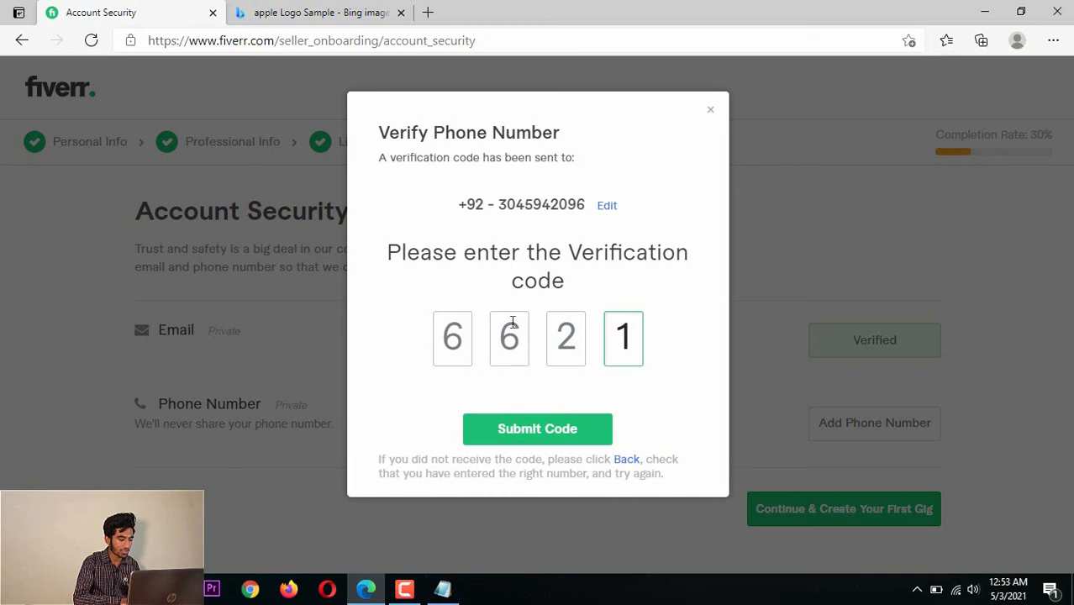
click(537, 430)
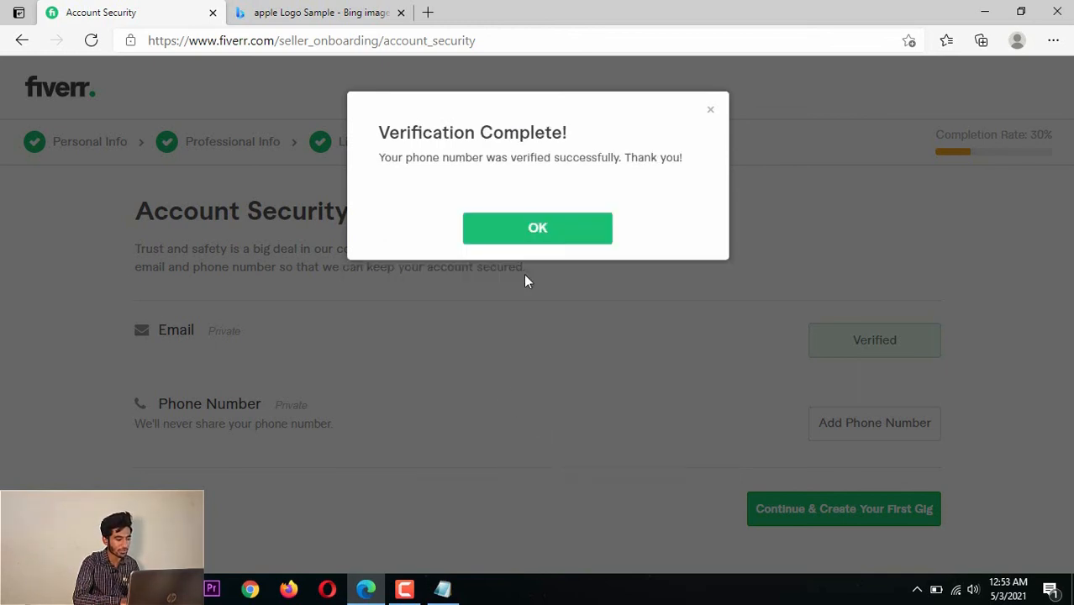
click(553, 240)
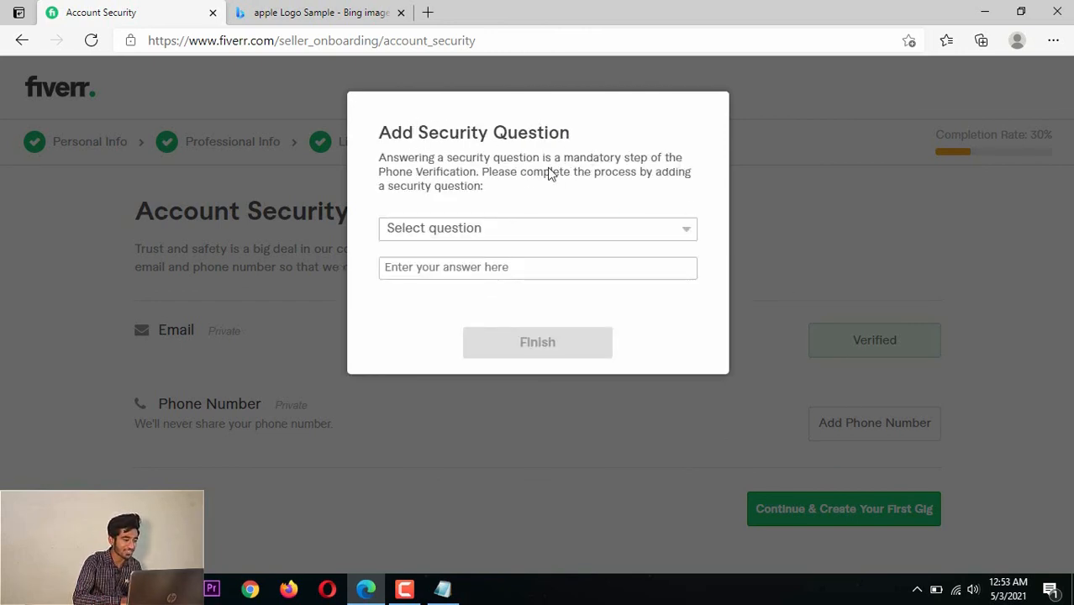
Save the first-pet security question with its answer, then finish the Account Security step.
click(538, 227)
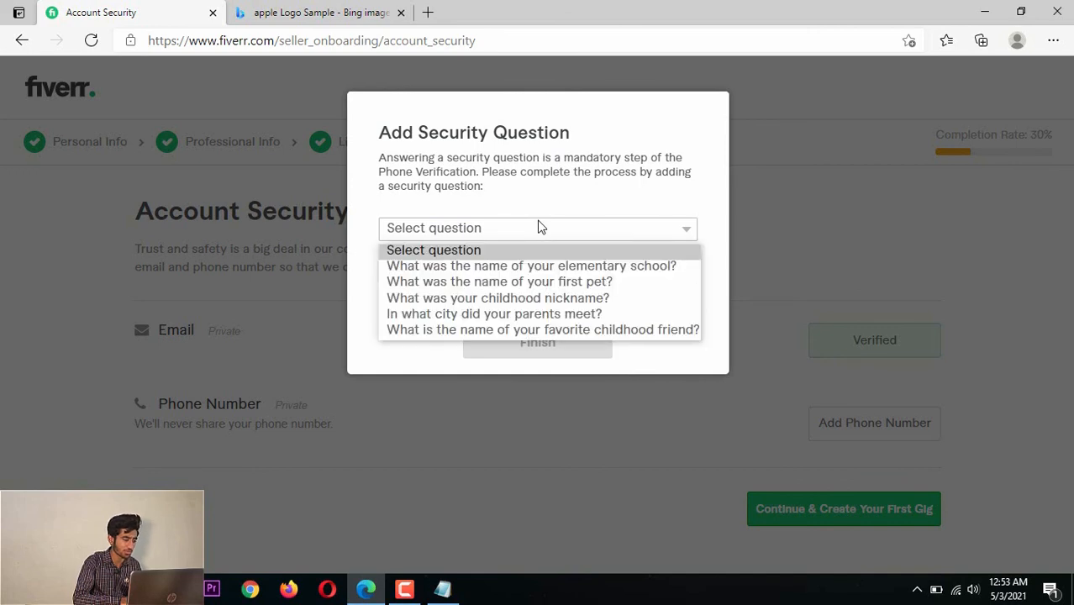
click(521, 284)
click(506, 264)
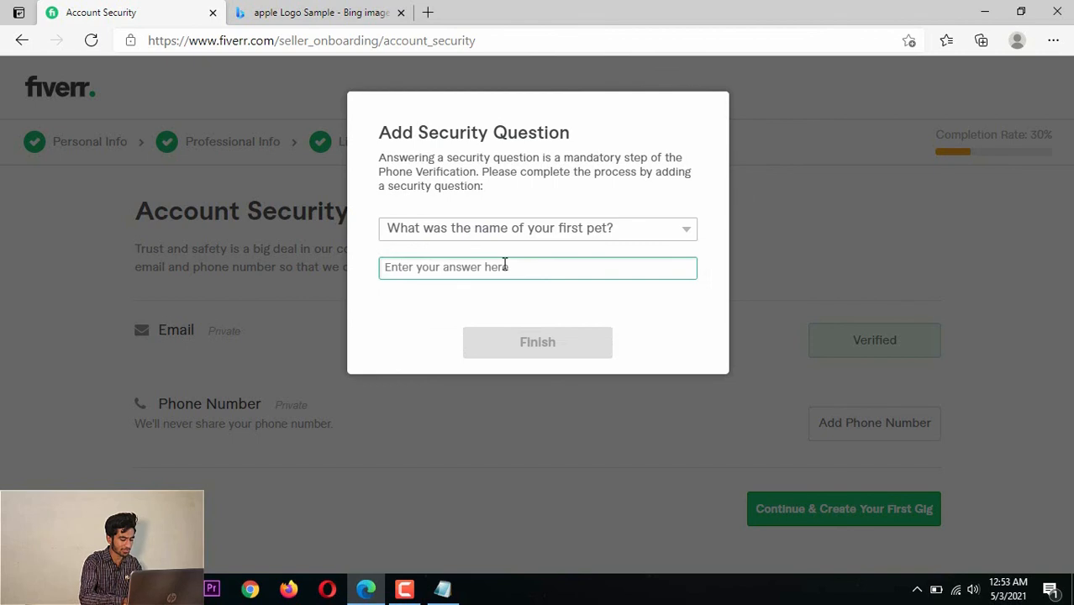
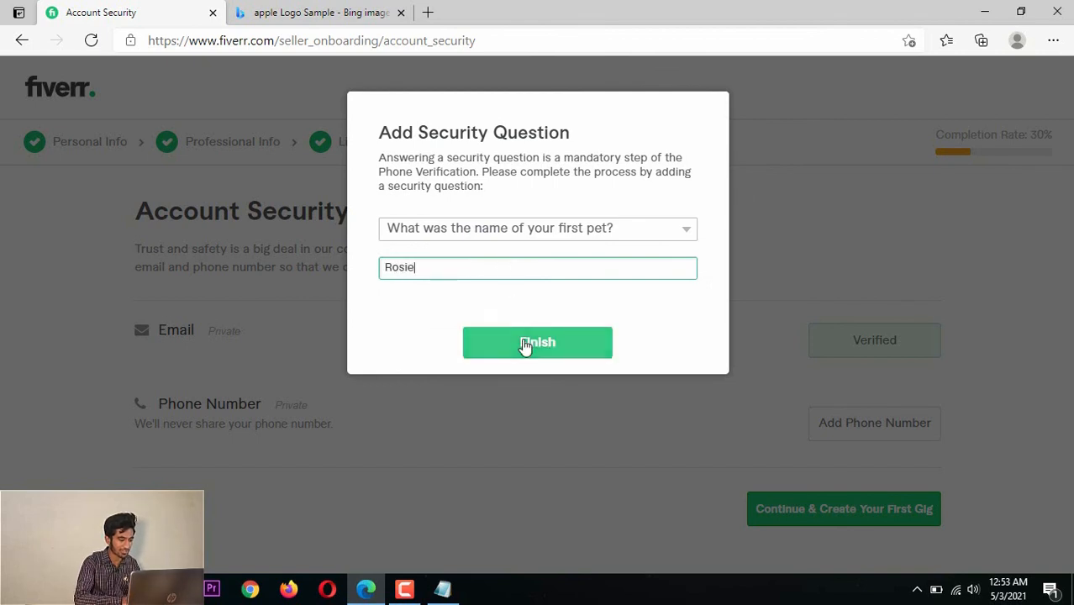
click(525, 346)
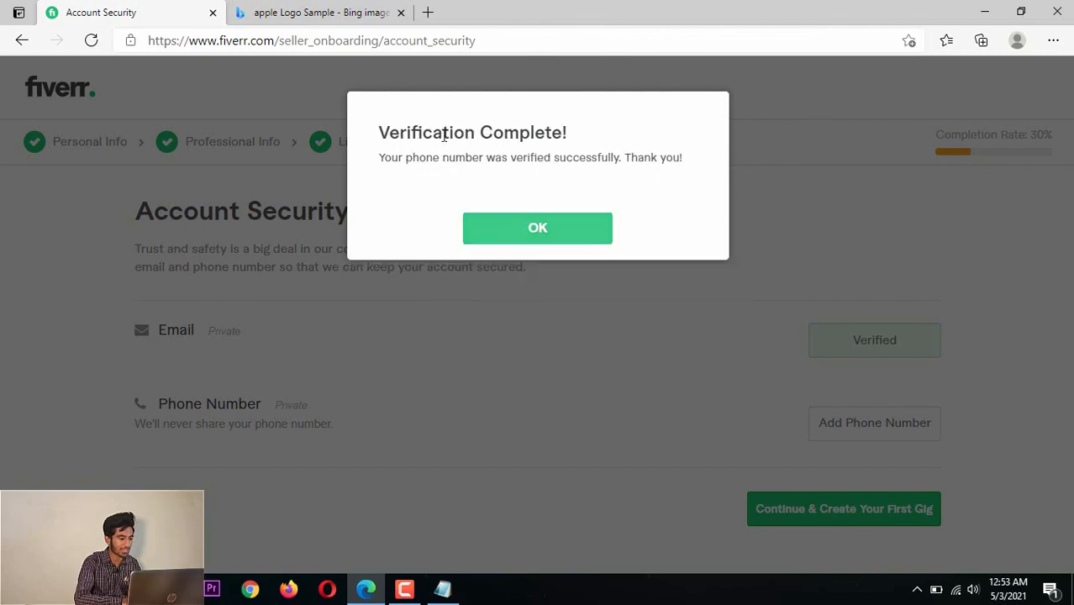
click(533, 240)
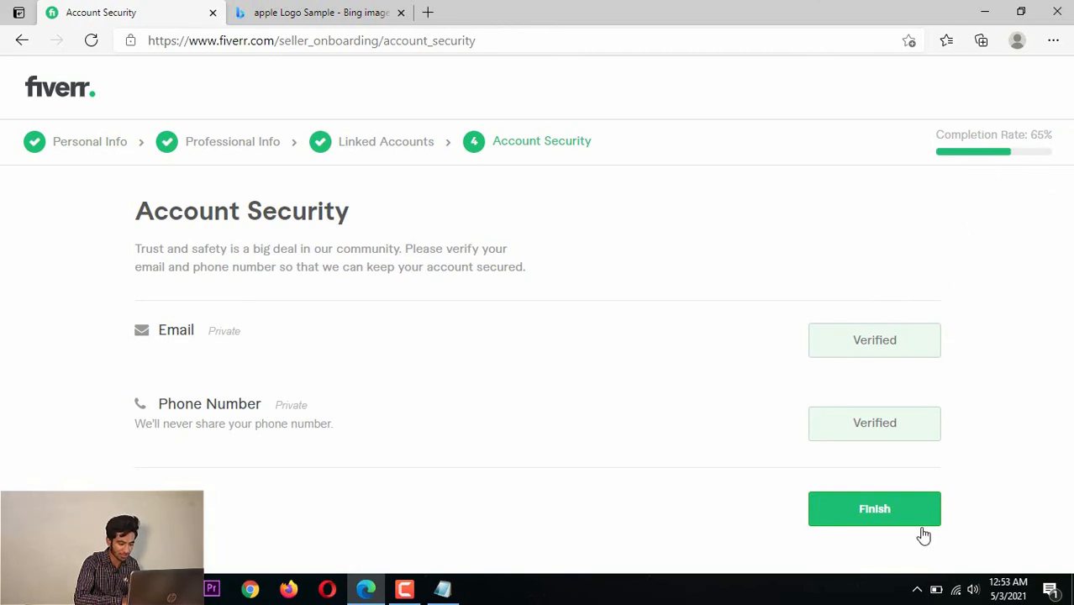
click(877, 514)
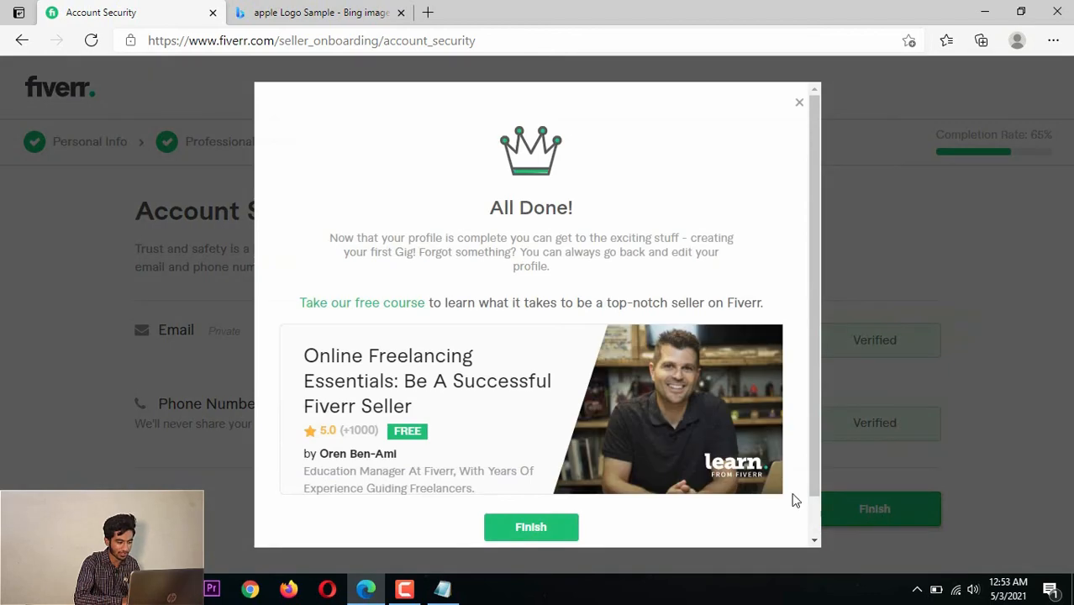
click(545, 536)
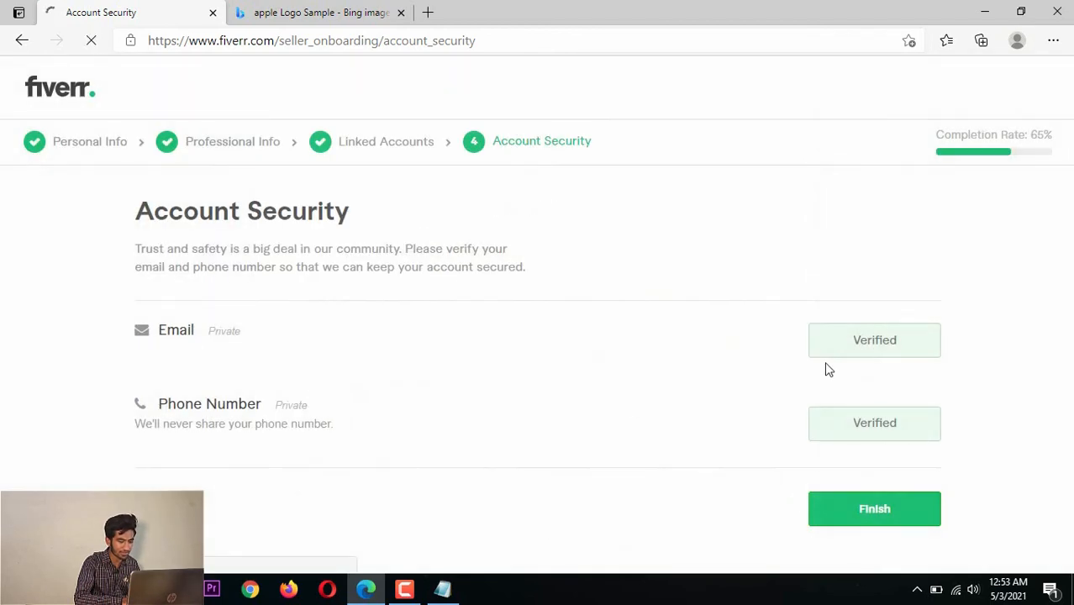